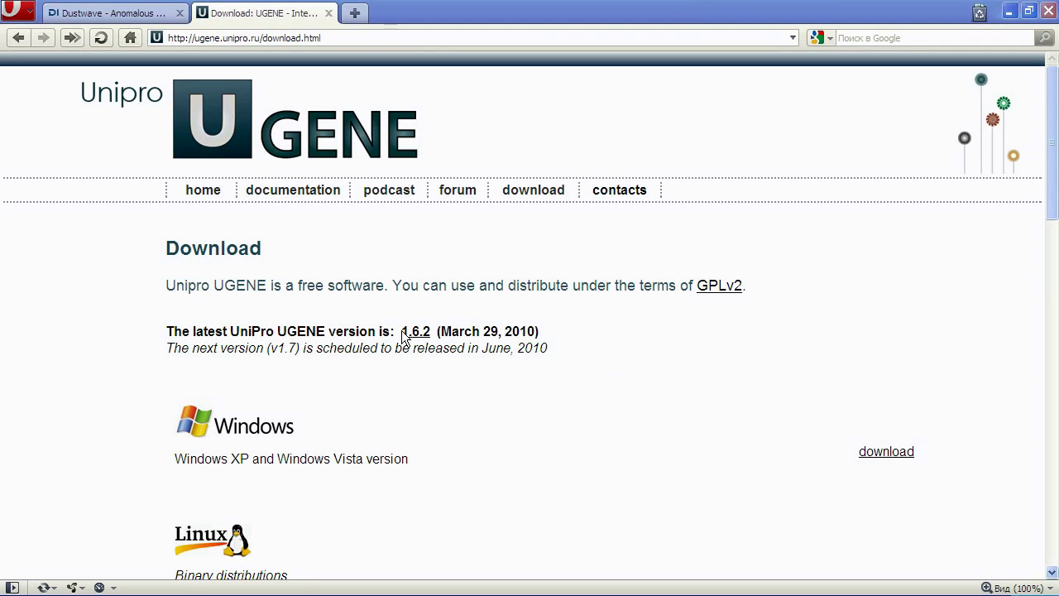
- Confirm the latest release on the Opera download page is UGENE 1.6.2 (March 29, 2010), then return to UGENE
{"action": "left_click_drag", "start_coordinate": [402, 332], "coordinate": [540, 335]}
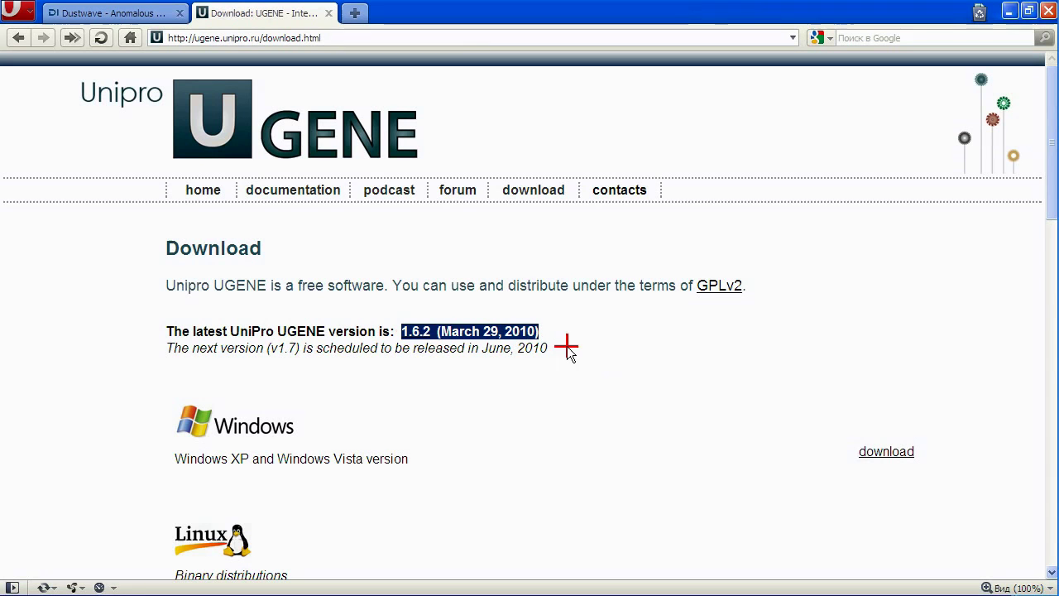
{"action": "left_click", "coordinate": [567, 346]}
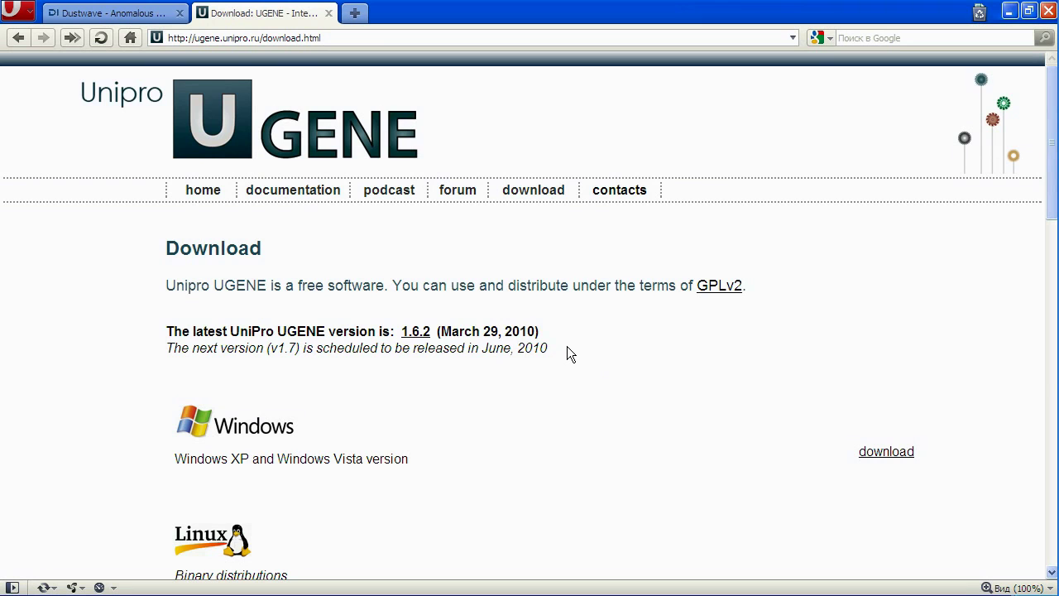
{"action": "key", "text": "alt+Tab"}
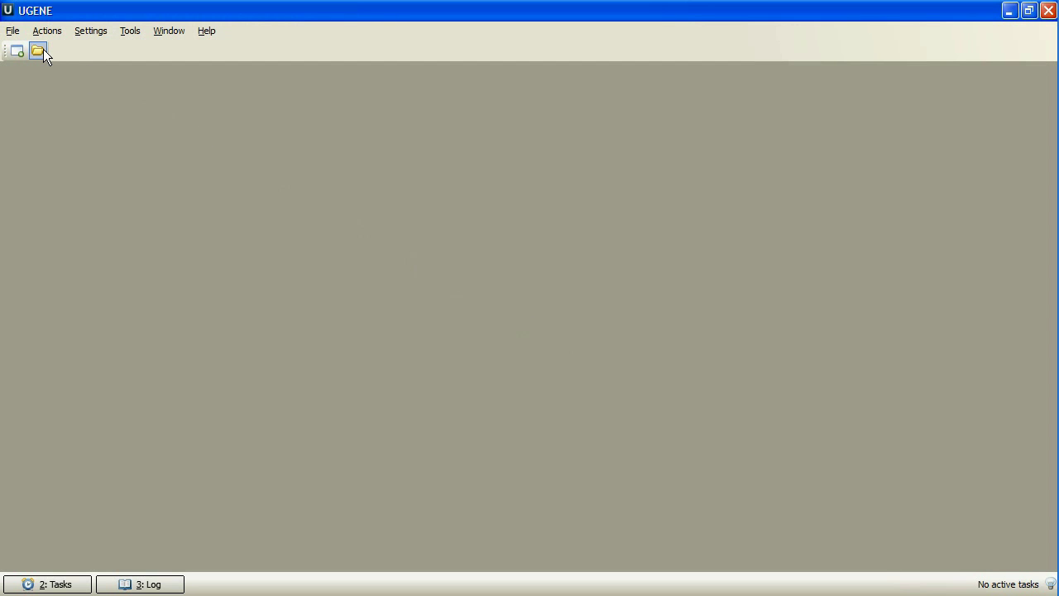
- Confirm version 1.6.2 in Help > About, then start opening a data file
{"action": "left_click", "coordinate": [206, 30]}
{"action": "left_click", "coordinate": [227, 83]}
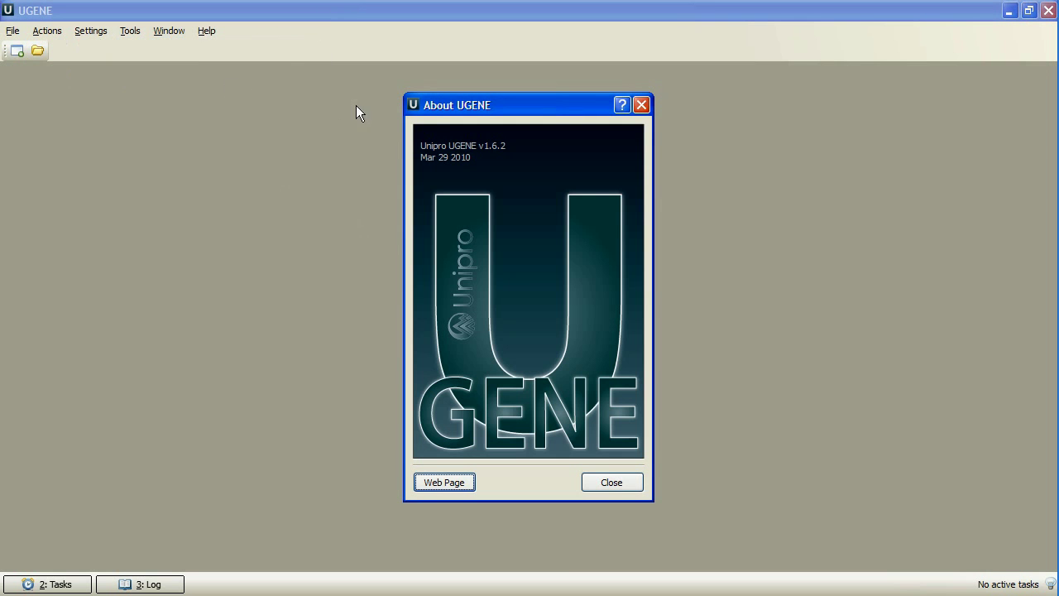
{"action": "left_click", "coordinate": [641, 106]}
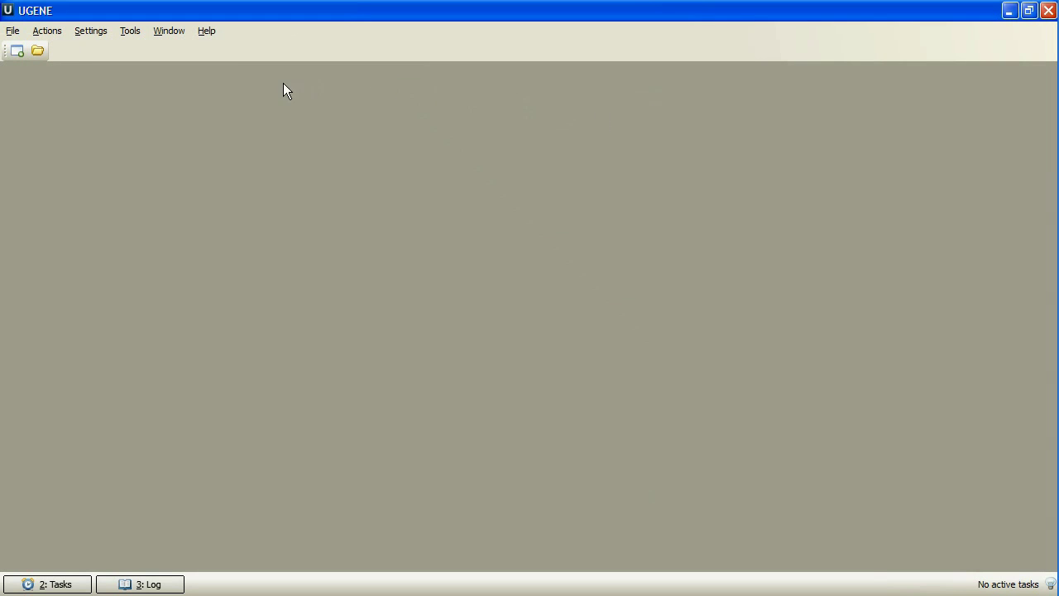
{"action": "left_click", "coordinate": [37, 47]}
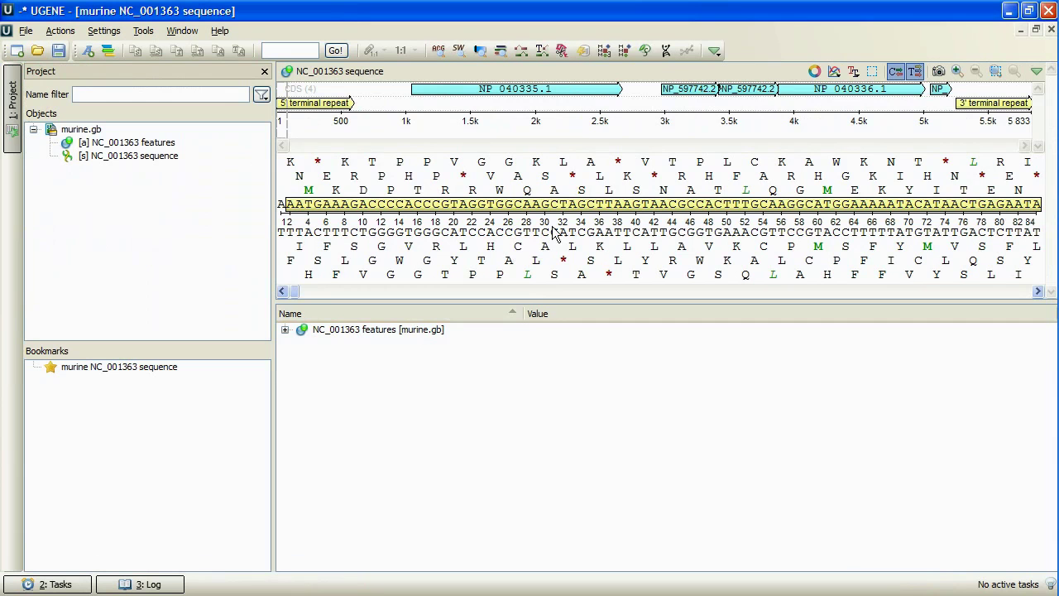
- Show the circular map of murine.gb's NC_001363 sequence and enlarge the map and sequence views
{"action": "left_click", "coordinate": [814, 72]}
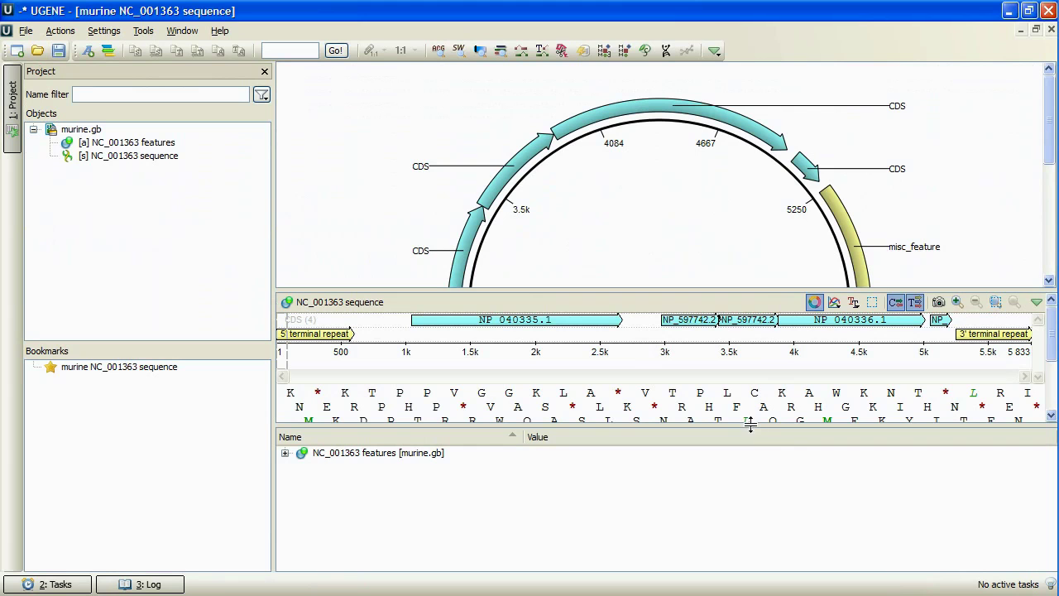
{"action": "left_click_drag", "start_coordinate": [751, 429], "coordinate": [752, 514]}
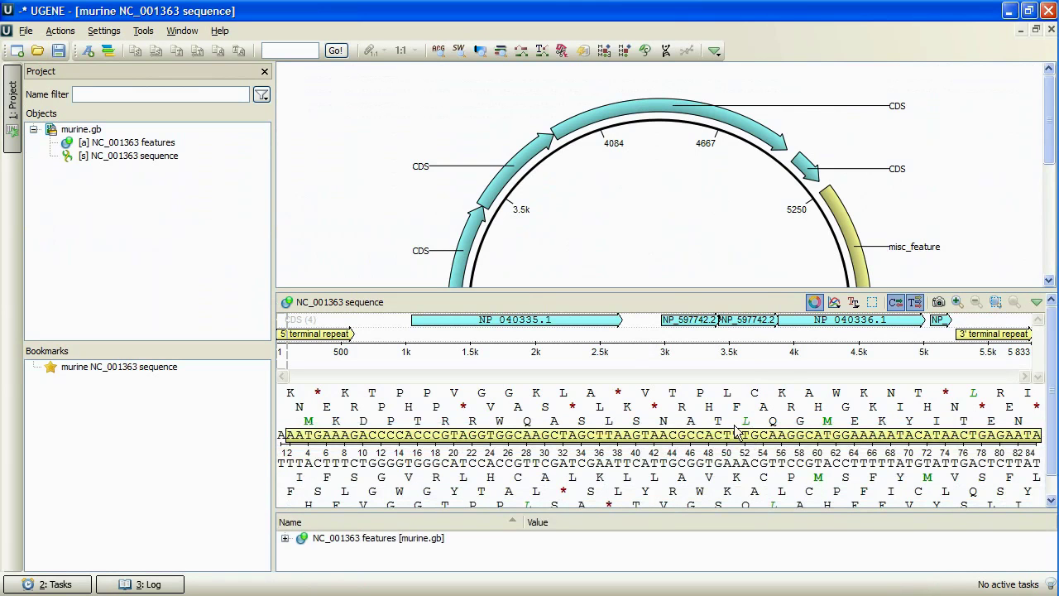
{"action": "left_click_drag", "start_coordinate": [666, 290], "coordinate": [665, 317]}
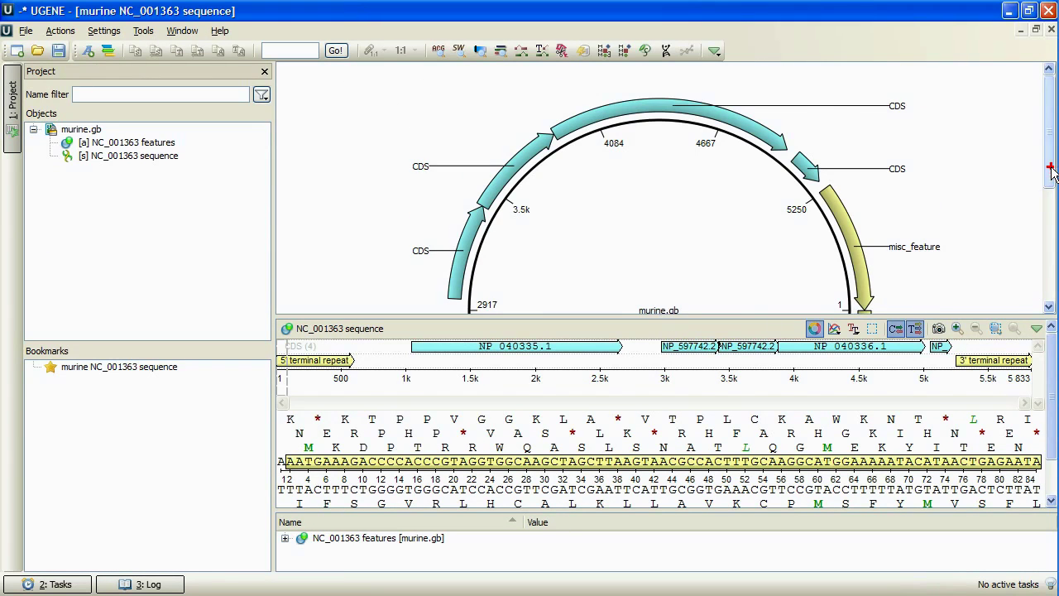
{"action": "left_click_drag", "start_coordinate": [1047, 166], "coordinate": [1034, 273]}
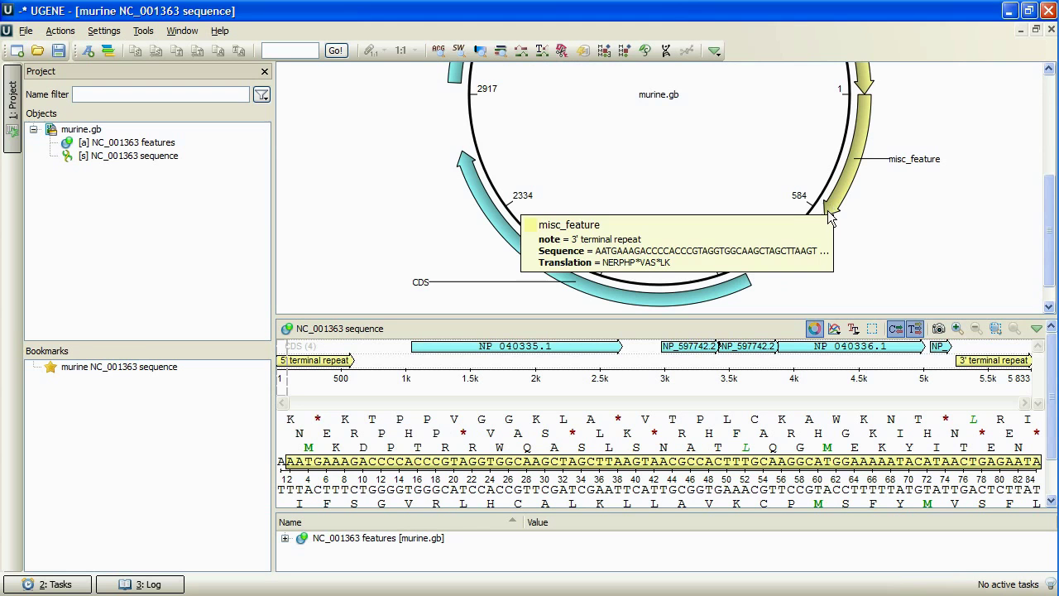
- Jump to CDS 1042..2658, misc_feature 2..590, and the NP_040335.1 and NP_597742.2 coding regions
{"action": "left_click", "coordinate": [732, 291]}
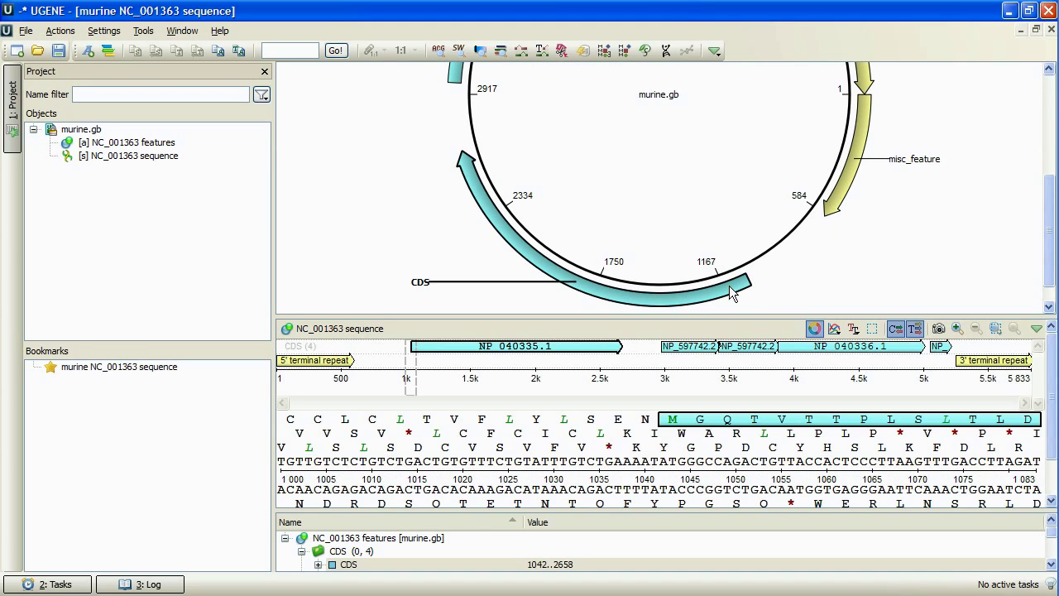
{"action": "left_click", "coordinate": [832, 213]}
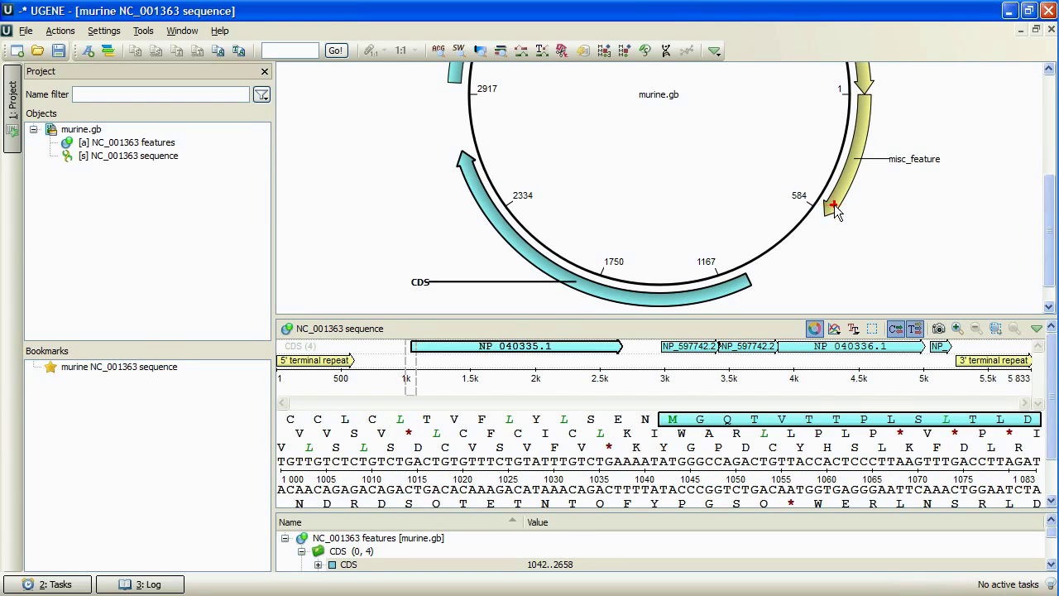
{"action": "left_click", "coordinate": [611, 346]}
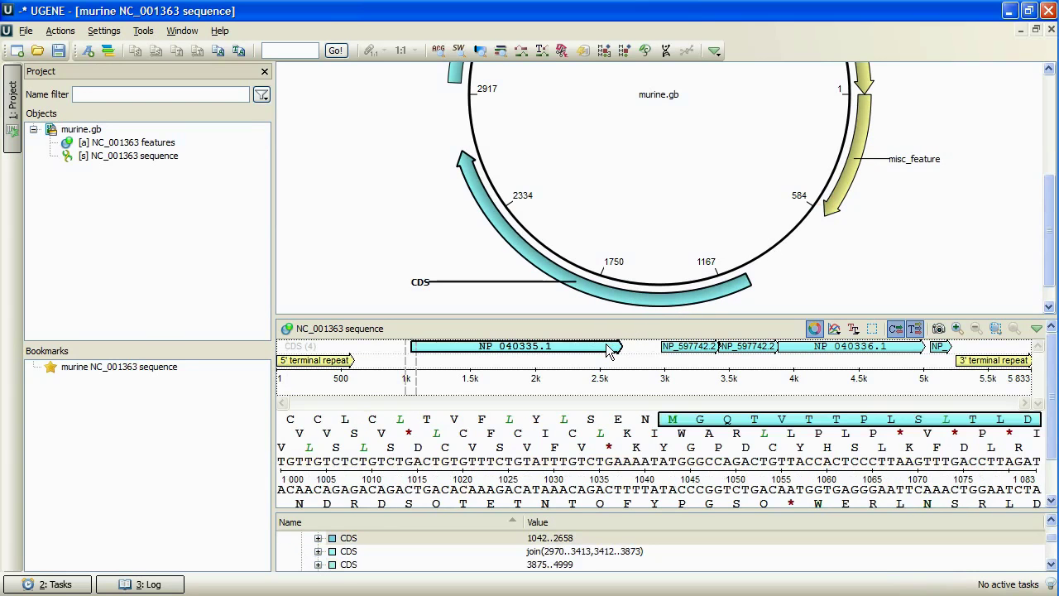
{"action": "left_click", "coordinate": [678, 348]}
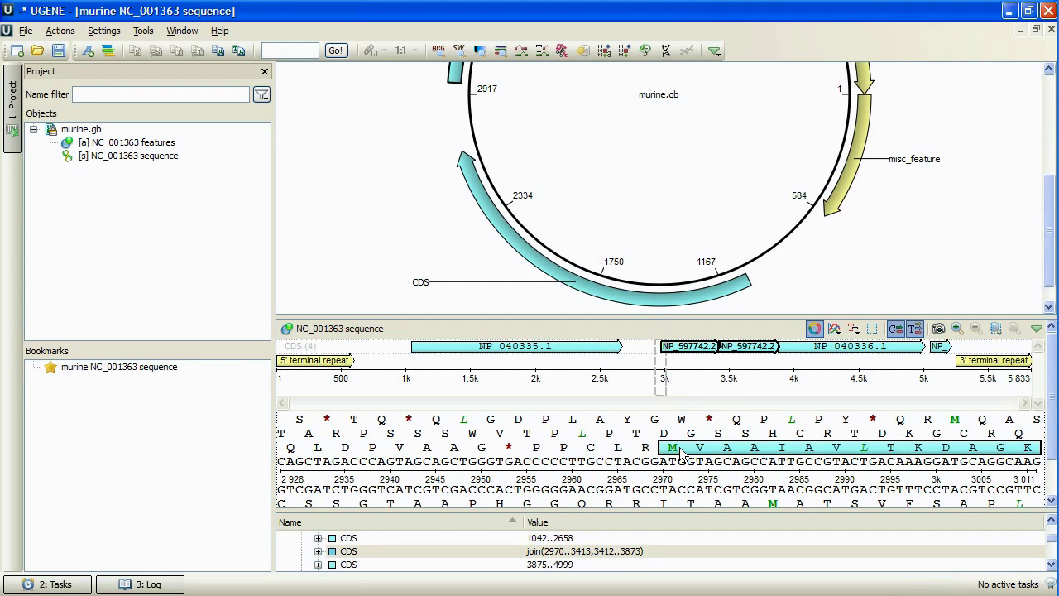
- Jump to CDS 1042..2658 and 3875..4999 in the table, then select region 1..2977
{"action": "left_click", "coordinate": [577, 538]}
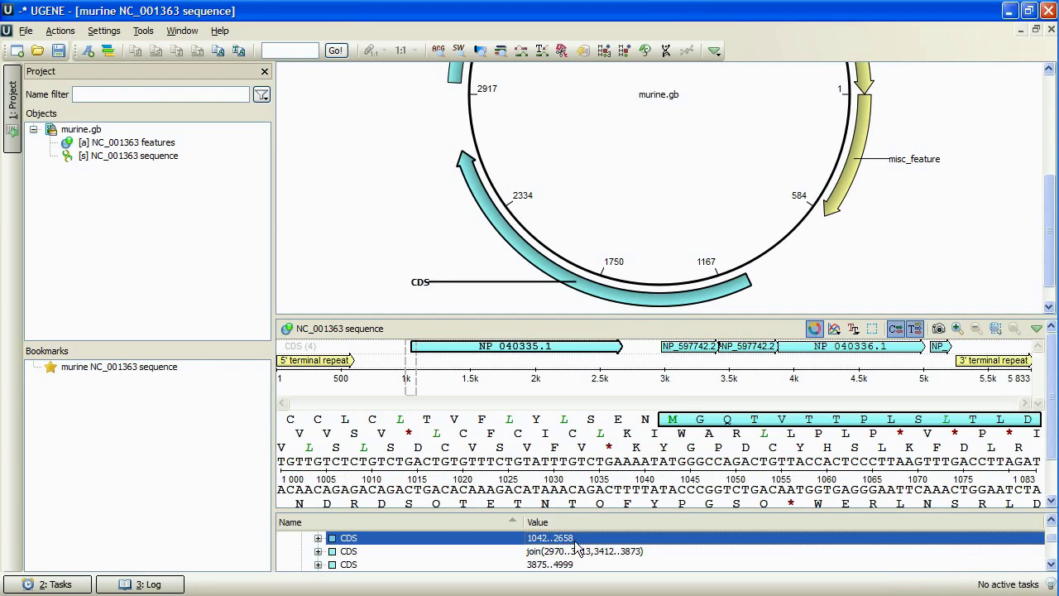
{"action": "left_click", "coordinate": [565, 566]}
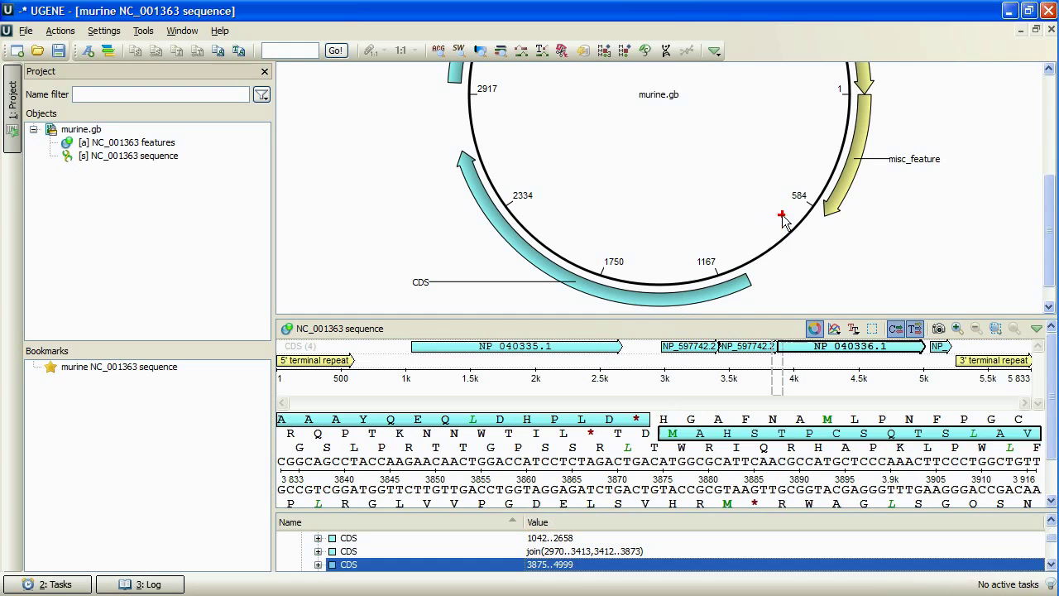
{"action": "left_click_drag", "start_coordinate": [780, 219], "coordinate": [599, 222]}
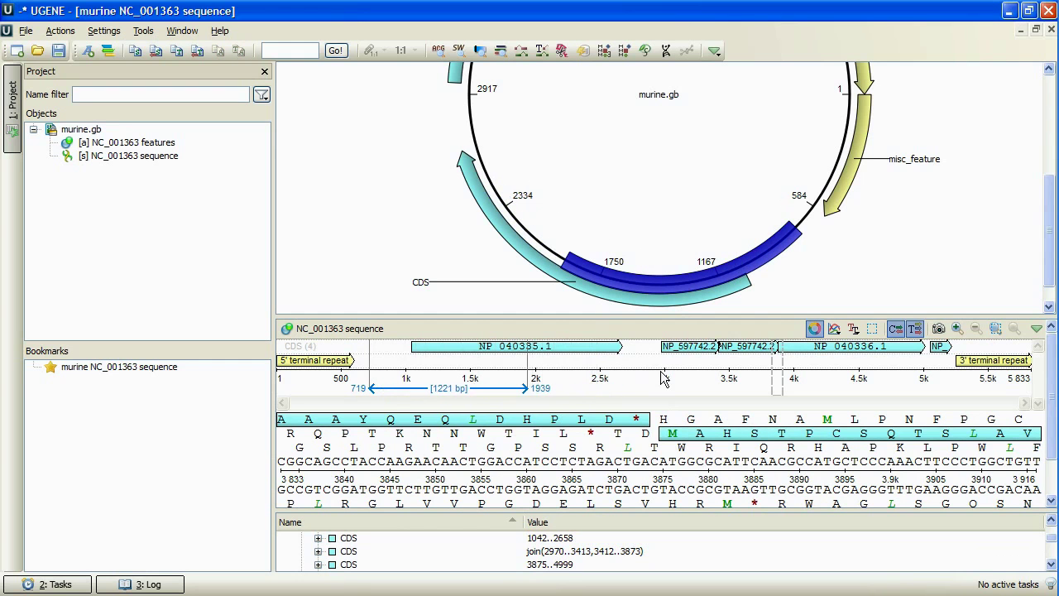
{"action": "left_click_drag", "start_coordinate": [662, 387], "coordinate": [250, 385]}
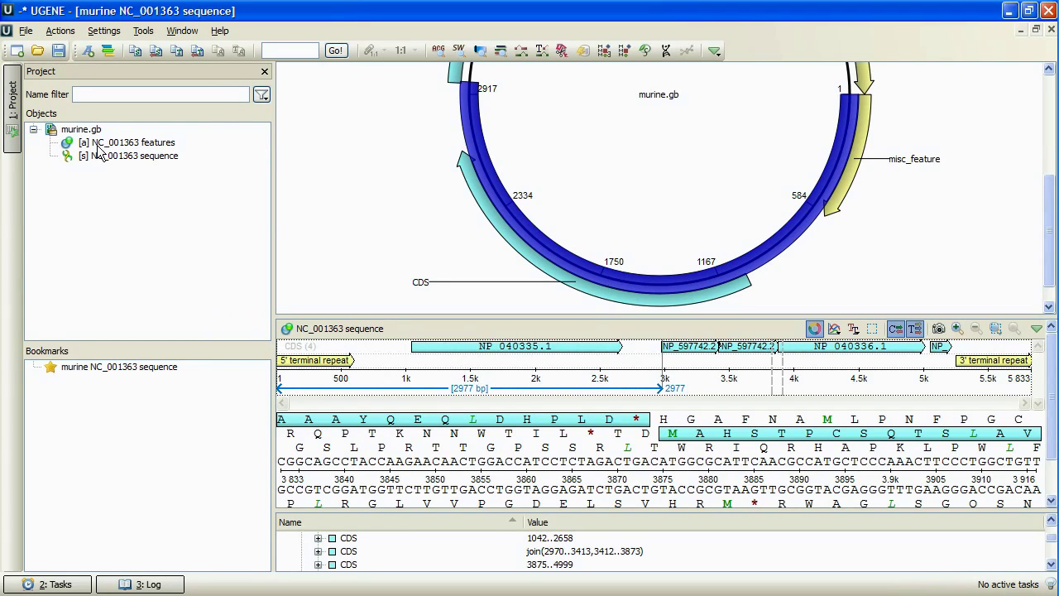
- Open the COI.aln sample alignment
{"action": "left_click", "coordinate": [39, 52]}
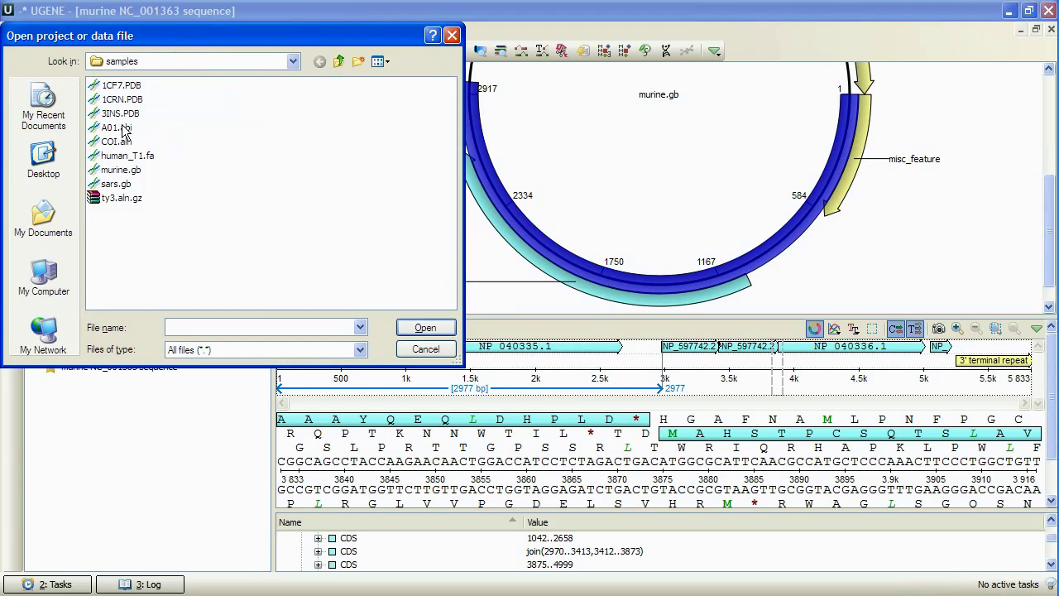
{"action": "left_click", "coordinate": [120, 141]}
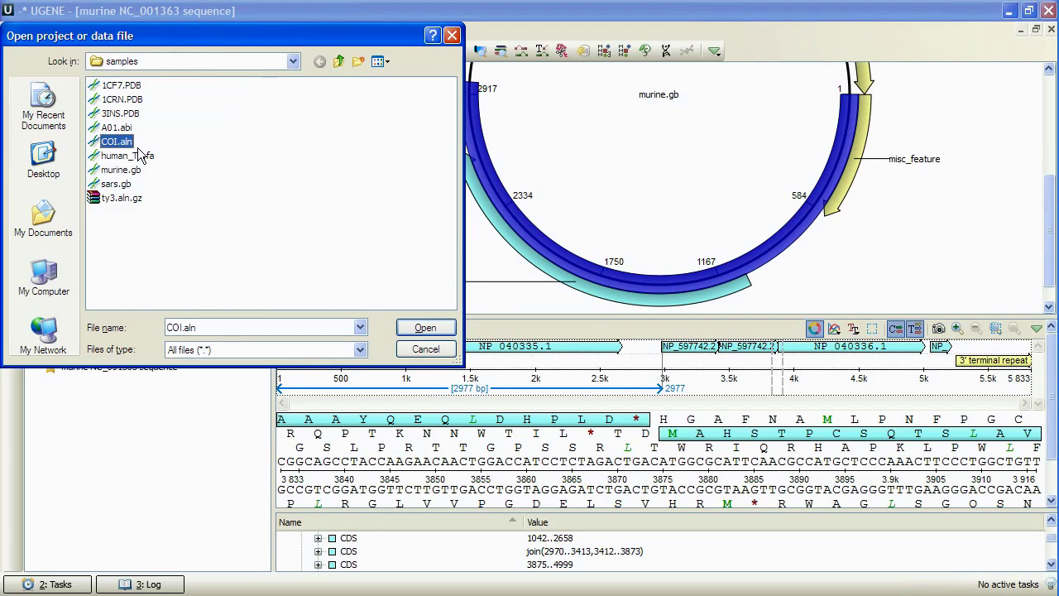
{"action": "left_click", "coordinate": [408, 328]}
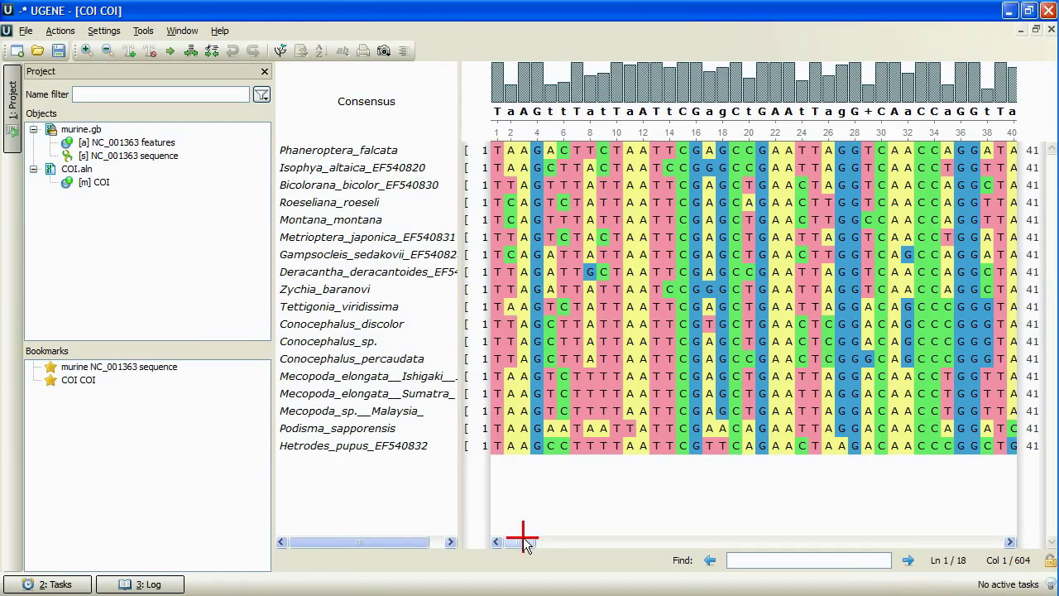
- Delete columns 32–53 in rows Montana_montana through Conocephalus_percaudata
{"action": "left_click_drag", "start_coordinate": [527, 543], "coordinate": [543, 542]}
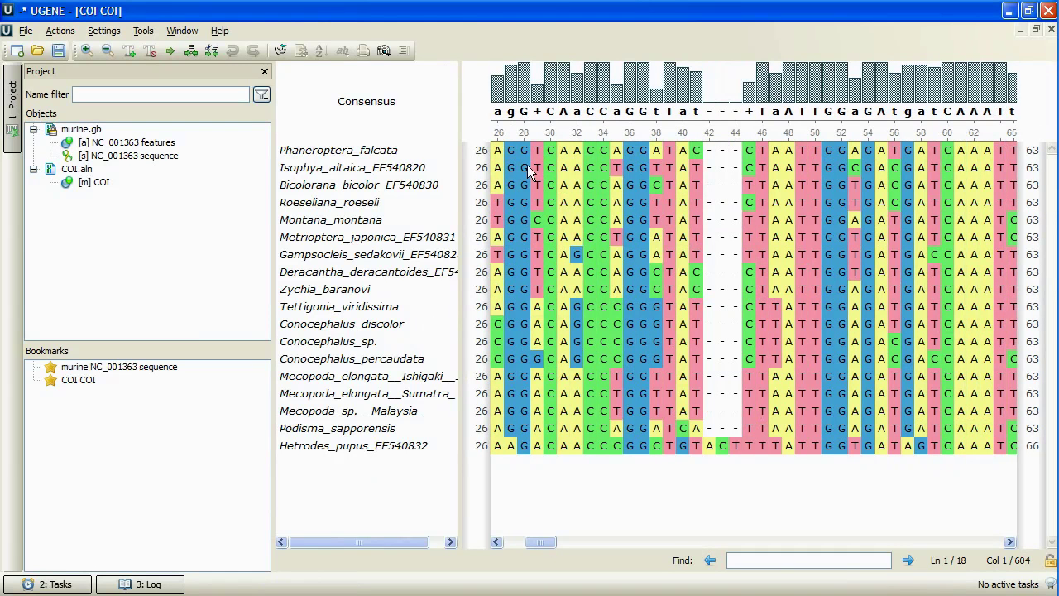
{"action": "left_click_drag", "start_coordinate": [527, 164], "coordinate": [865, 328]}
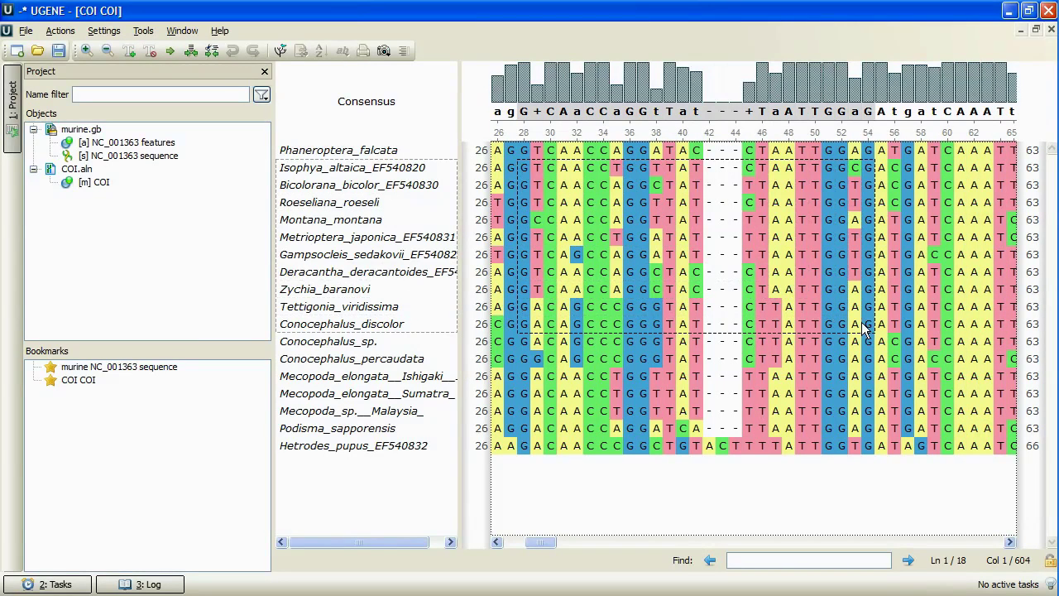
{"action": "left_click_drag", "start_coordinate": [559, 364], "coordinate": [860, 225]}
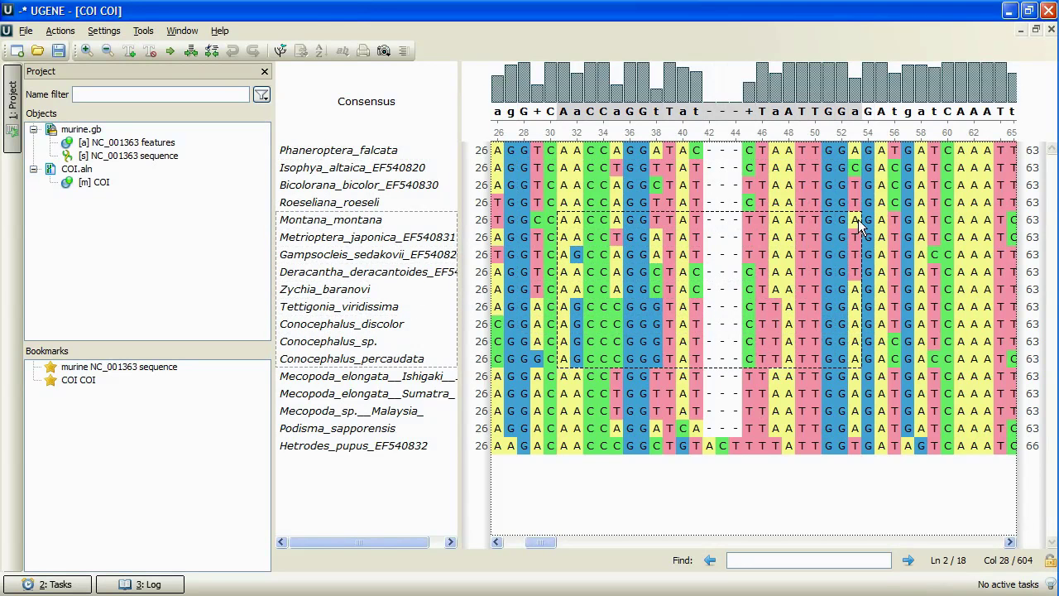
{"action": "right_click", "coordinate": [652, 259]}
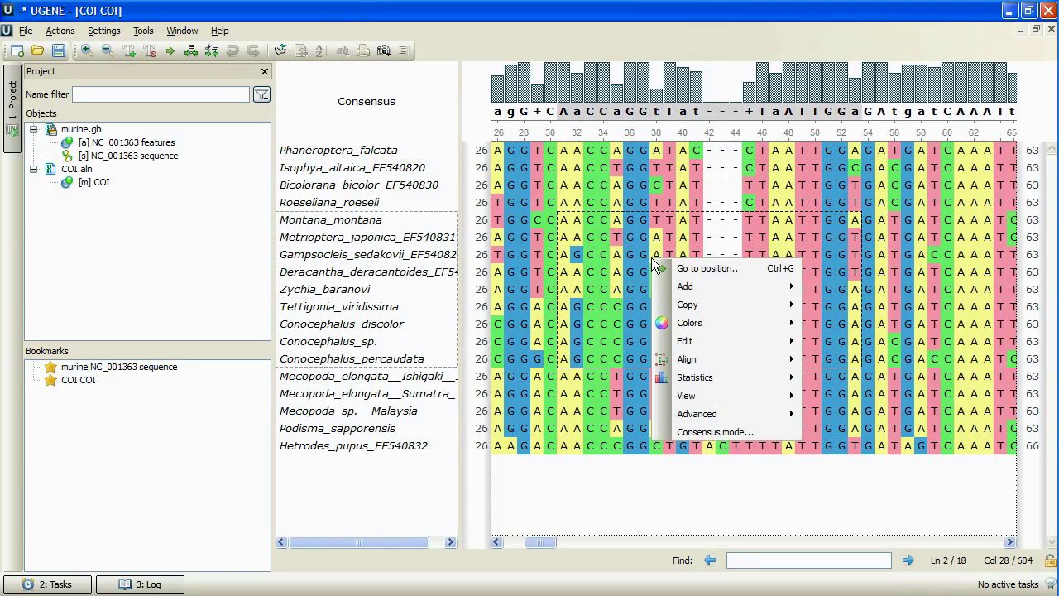
{"action": "mouse_move", "coordinate": [687, 344]}
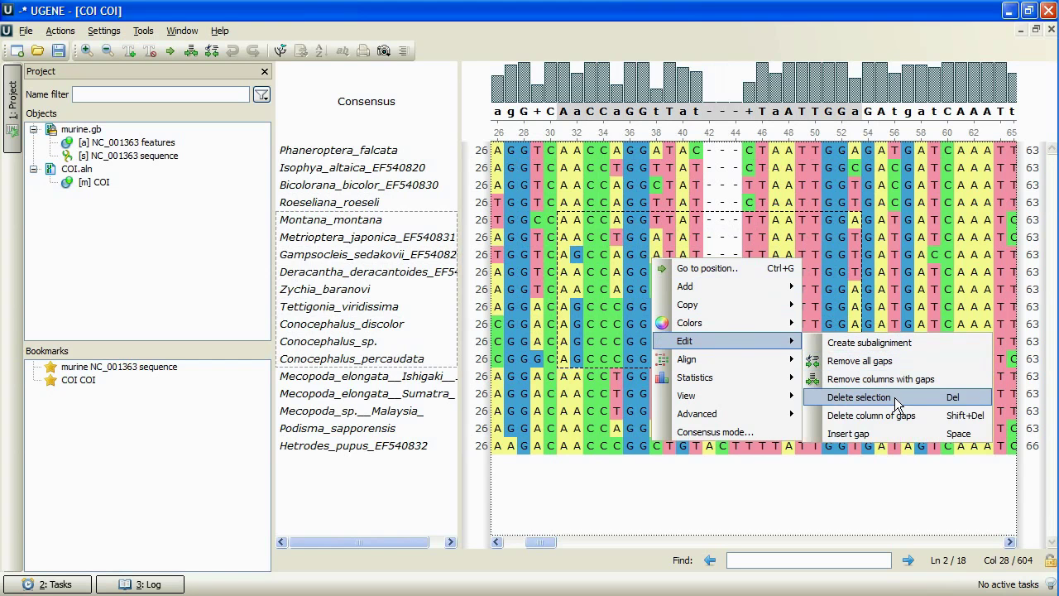
{"action": "left_click", "coordinate": [859, 397]}
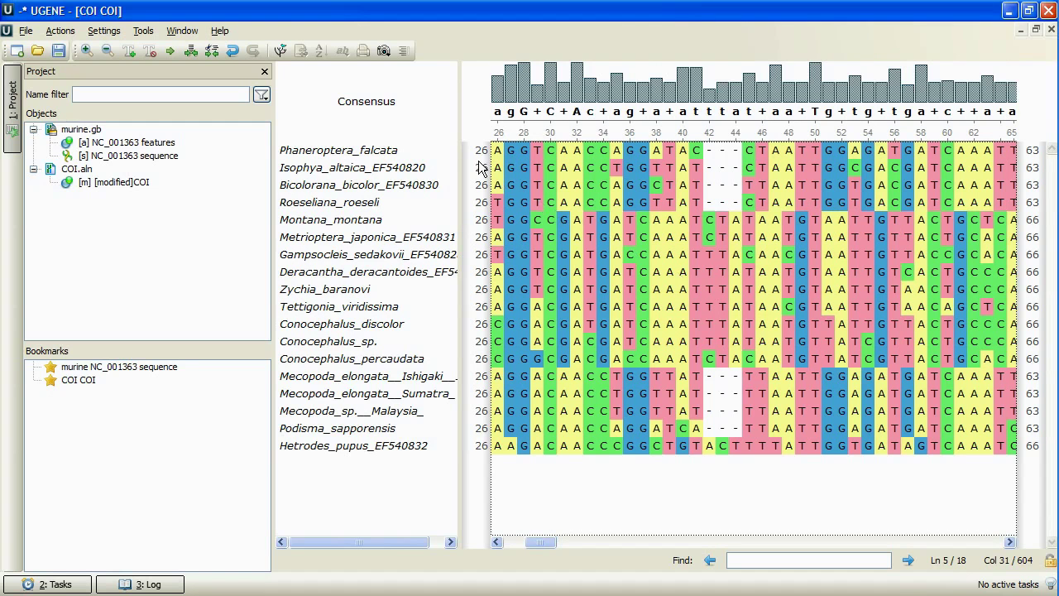
- Set the COI consensus to the Levitsky algorithm with an 89% threshold
{"action": "right_click", "coordinate": [411, 117]}
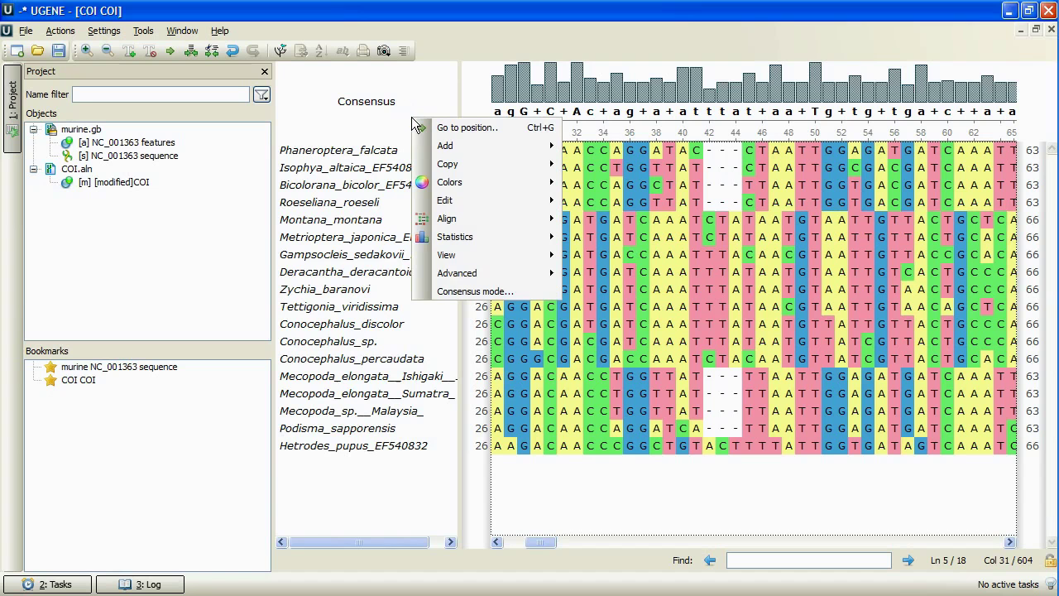
{"action": "left_click", "coordinate": [529, 300]}
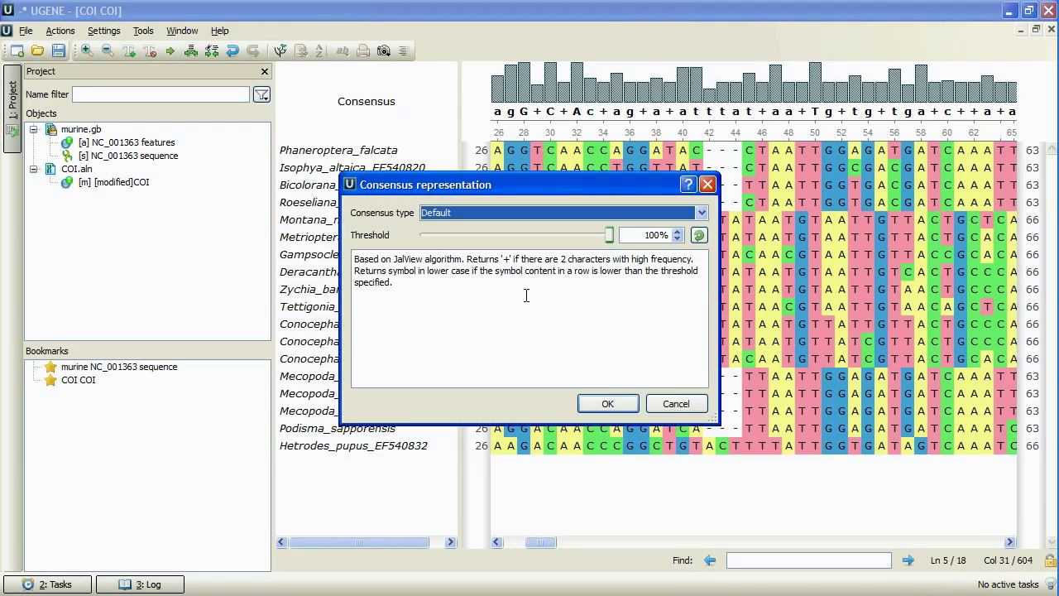
{"action": "left_click", "coordinate": [698, 215]}
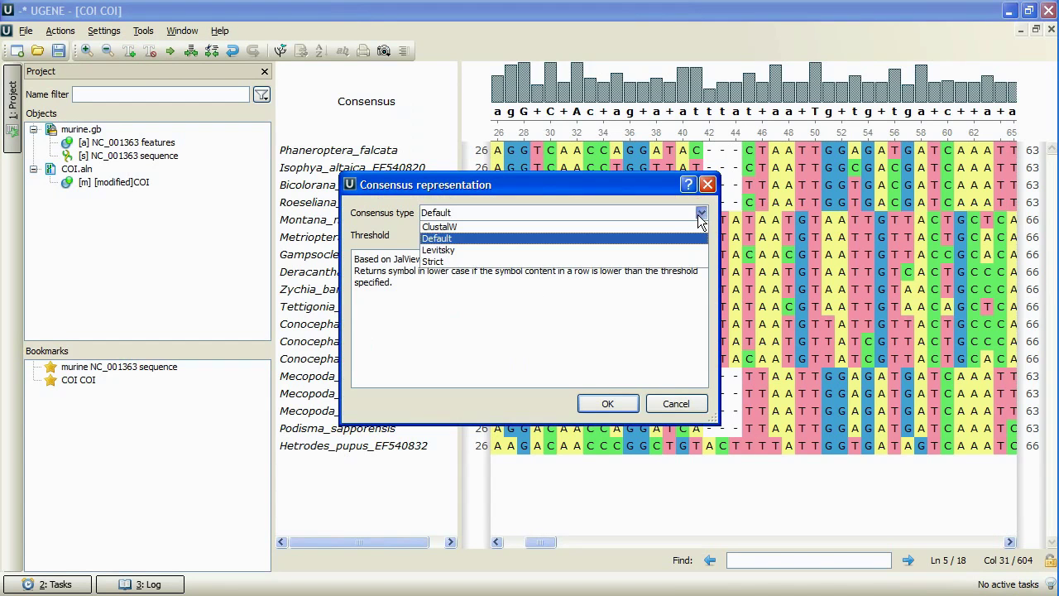
{"action": "left_click", "coordinate": [627, 240]}
{"action": "left_click", "coordinate": [566, 294]}
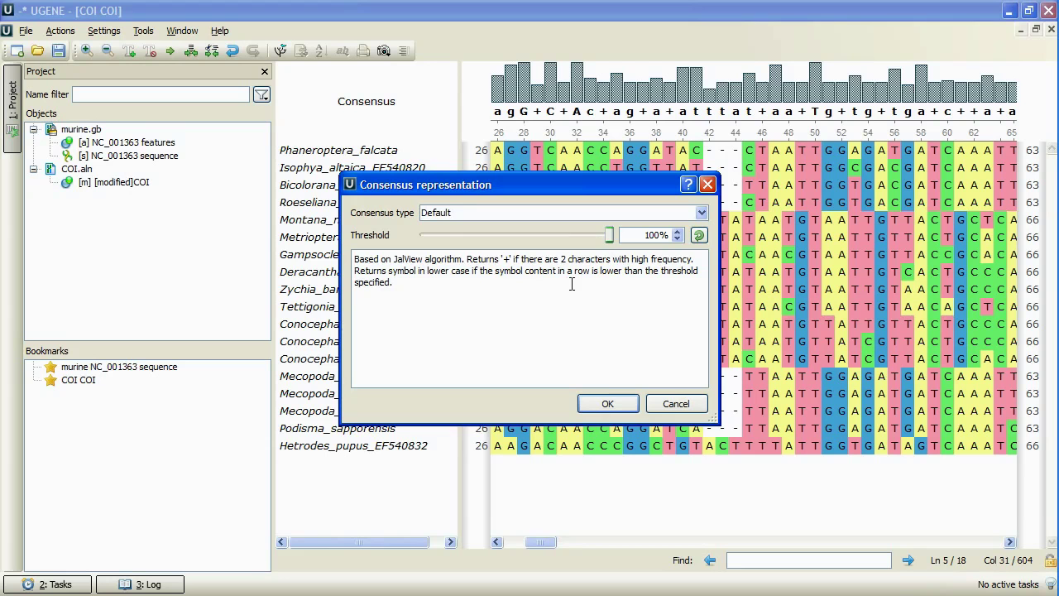
{"action": "left_click", "coordinate": [609, 235]}
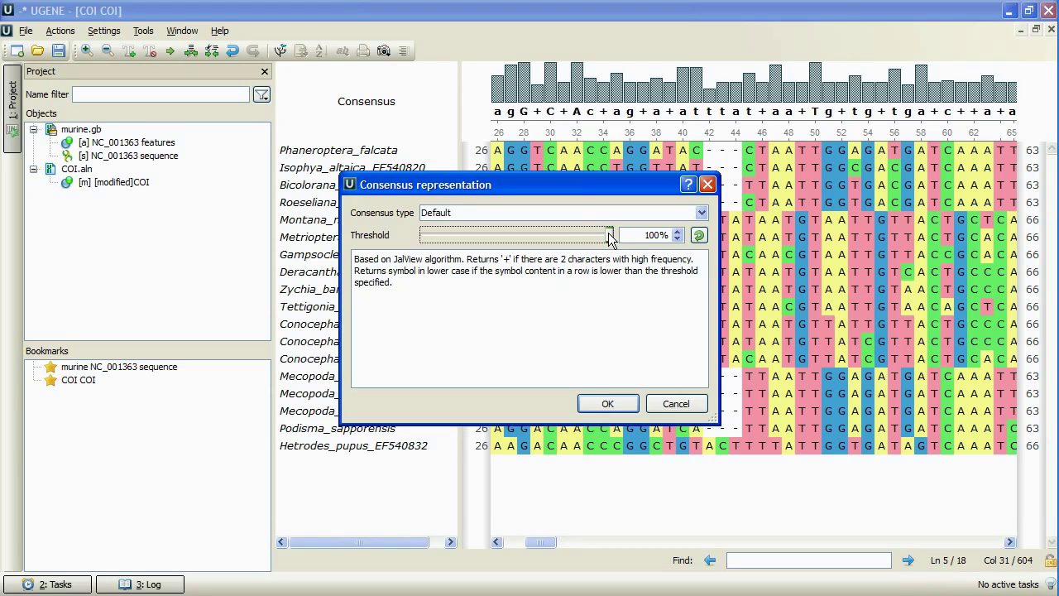
{"action": "left_click_drag", "start_coordinate": [609, 236], "coordinate": [624, 252]}
{"action": "left_click", "coordinate": [701, 213]}
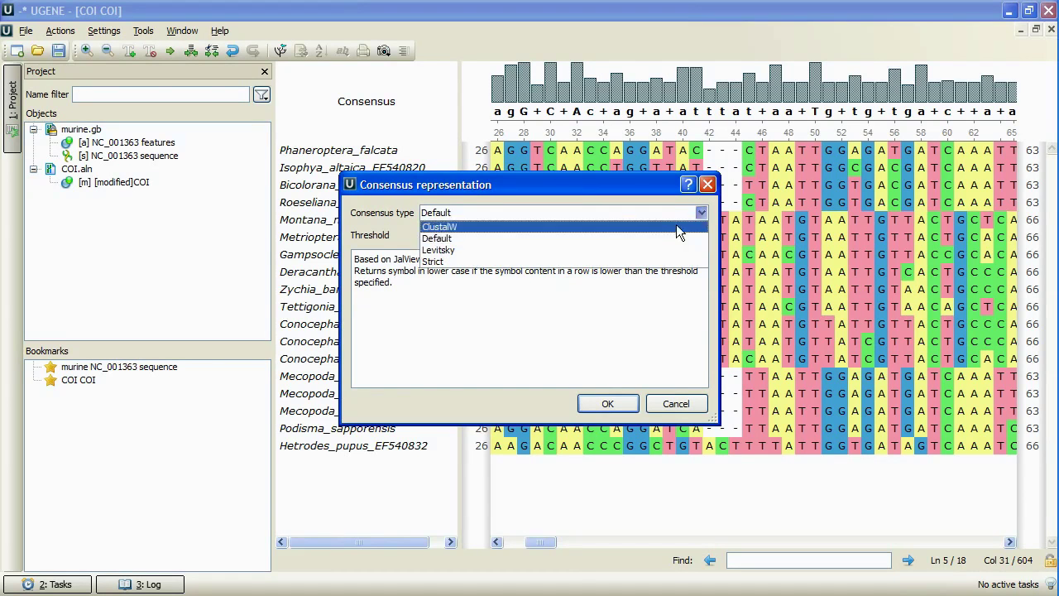
{"action": "left_click", "coordinate": [459, 248]}
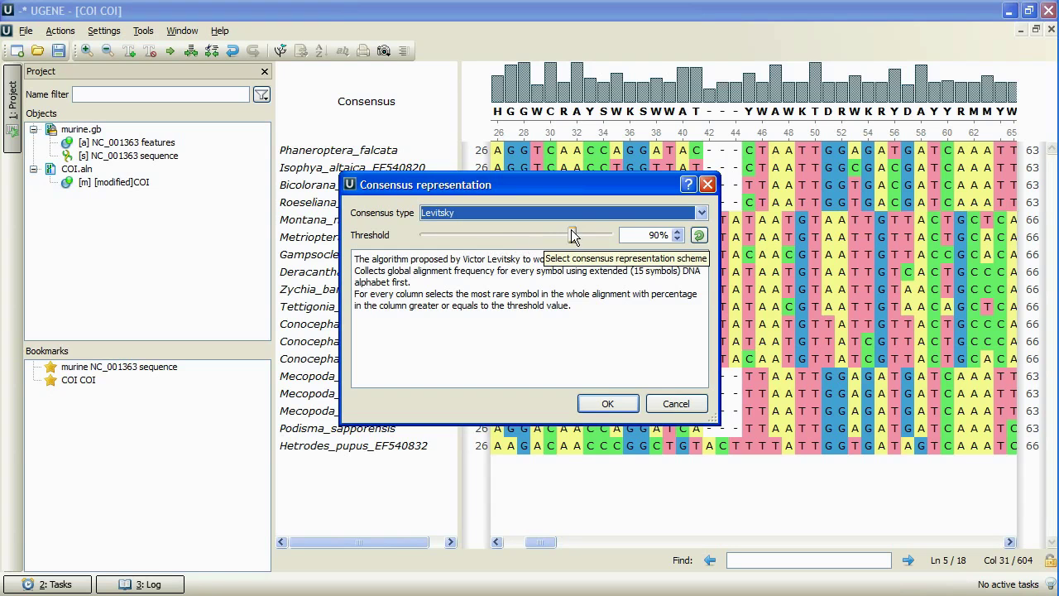
{"action": "mouse_move", "coordinate": [571, 235]}
{"action": "left_mouse_down"}
{"action": "mouse_move", "coordinate": [428, 241]}
{"action": "mouse_move", "coordinate": [569, 237]}
{"action": "left_mouse_up"}
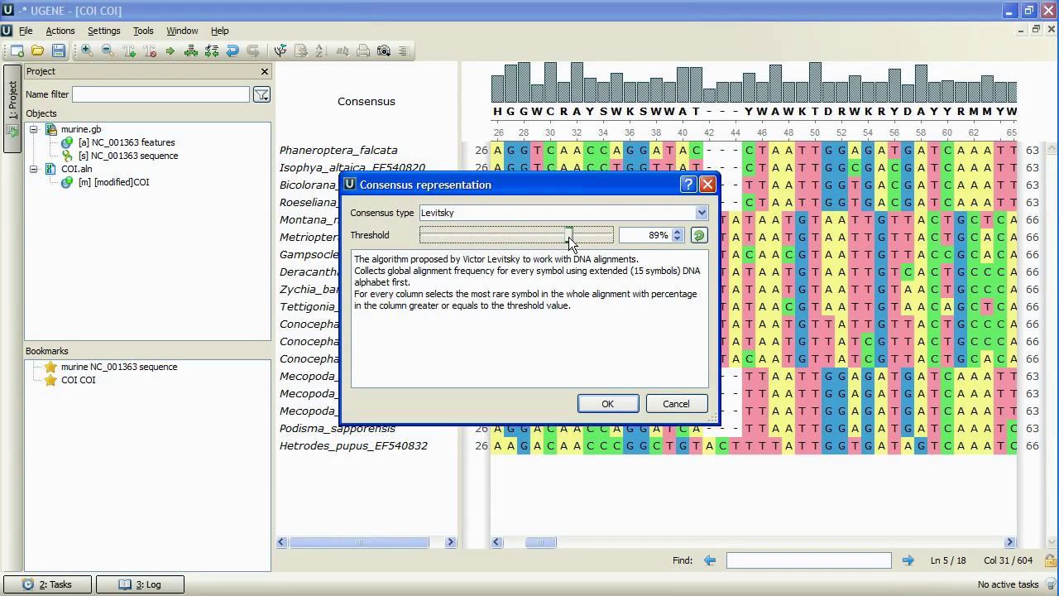
{"action": "left_click", "coordinate": [609, 403]}
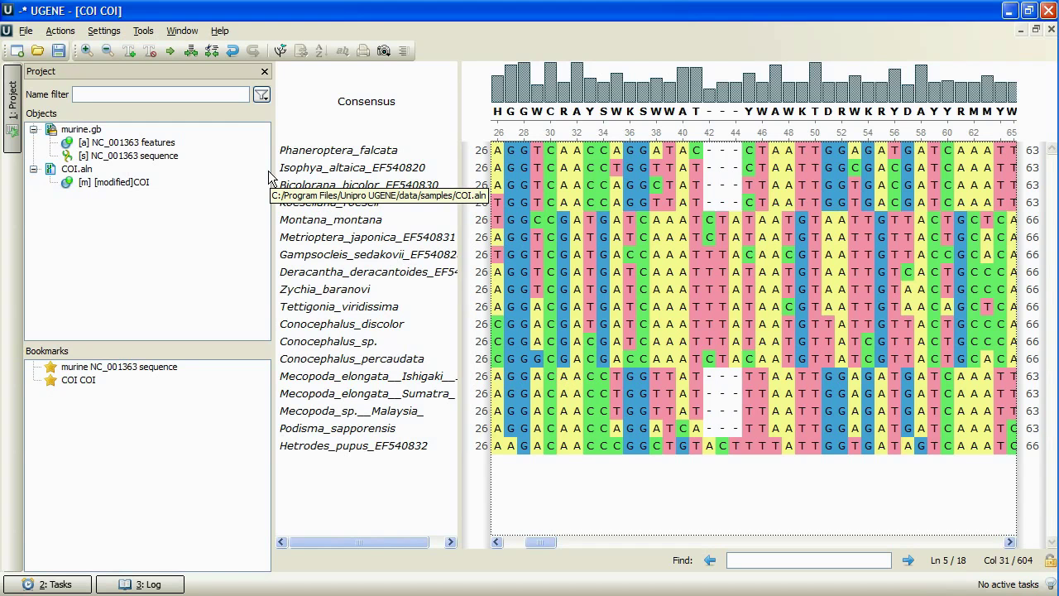
- Open the Workflow Designer on a new schema with the Project panel hidden
{"action": "left_click", "coordinate": [144, 33]}
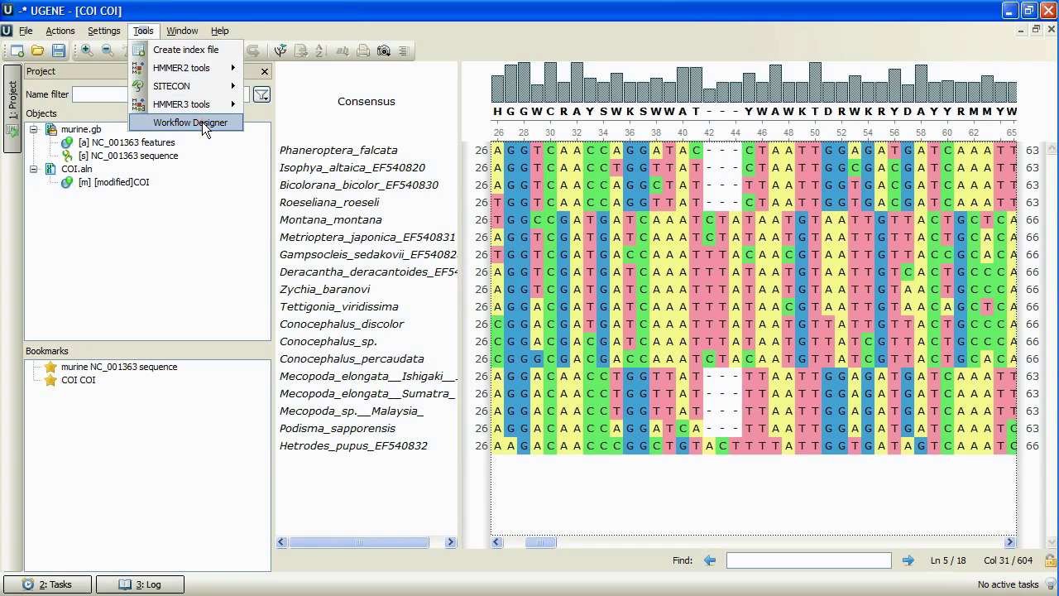
{"action": "left_click", "coordinate": [202, 122]}
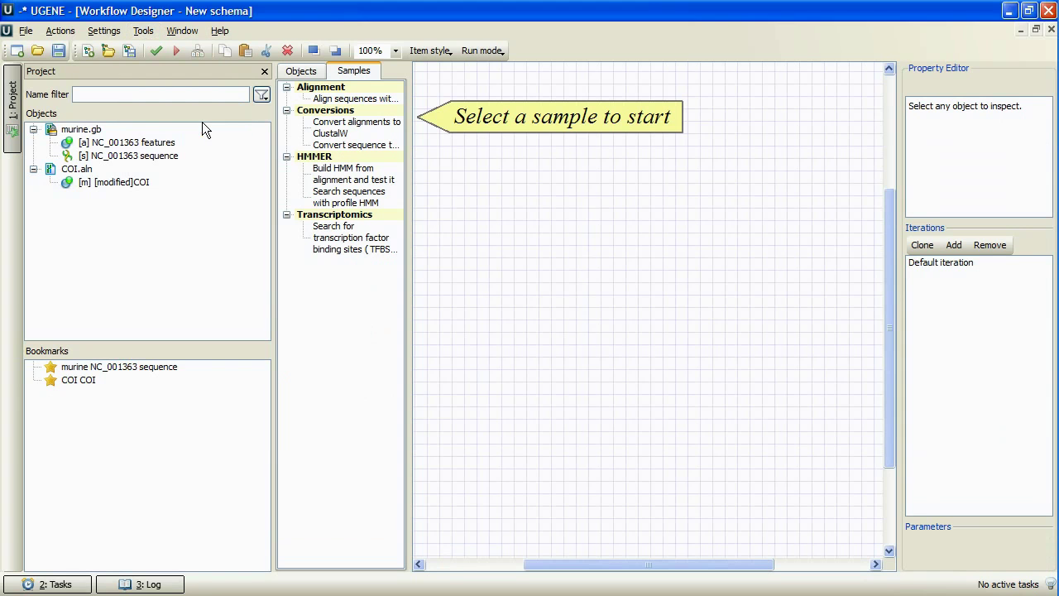
{"action": "left_click", "coordinate": [265, 71]}
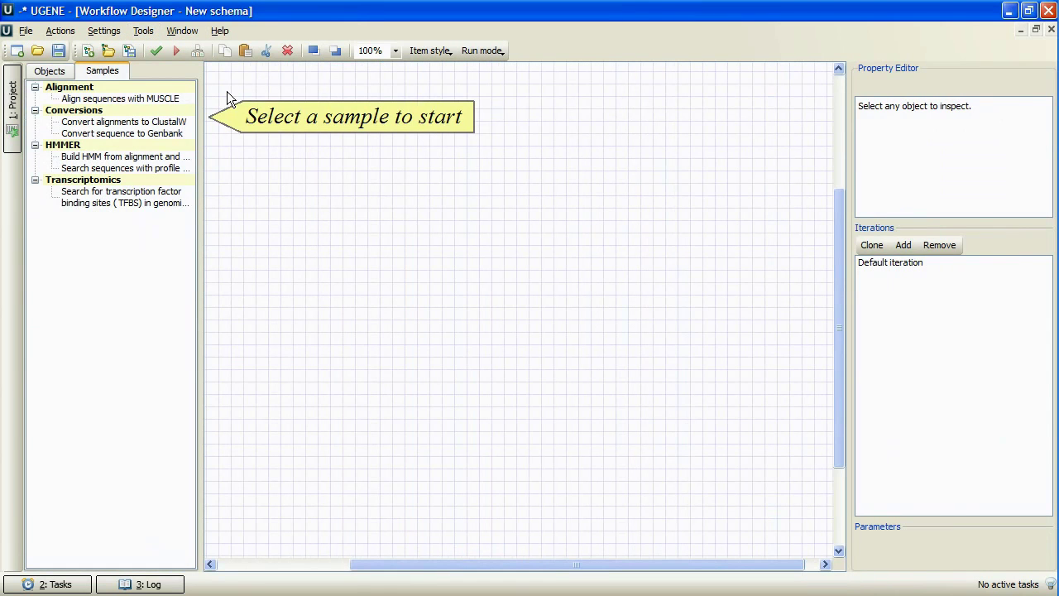
- Switch to remote run mode and preview the Align sequences with MUSCLE sample
{"action": "left_click", "coordinate": [491, 53]}
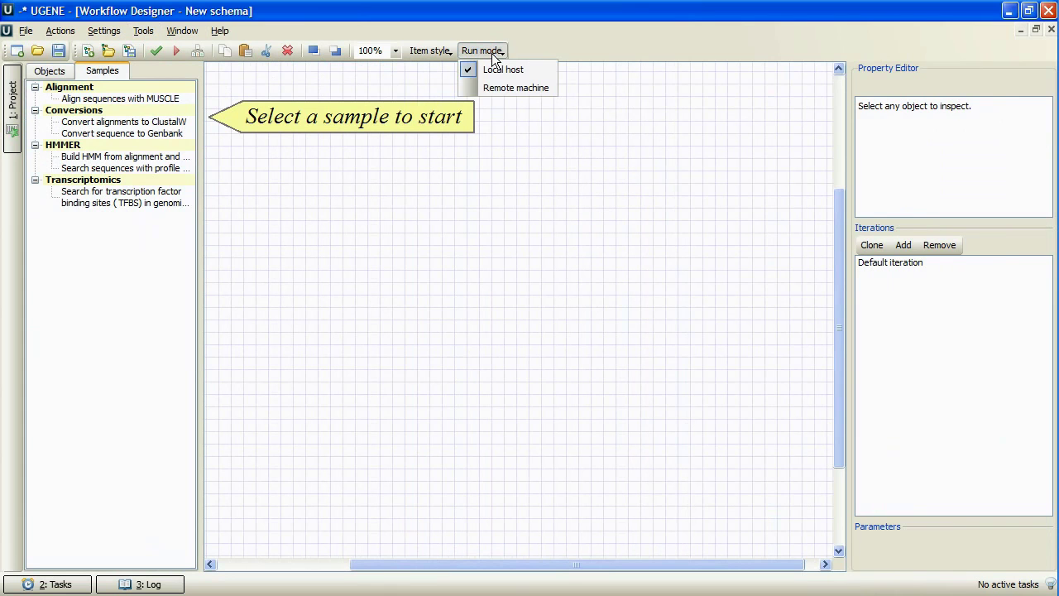
{"action": "left_click", "coordinate": [554, 87]}
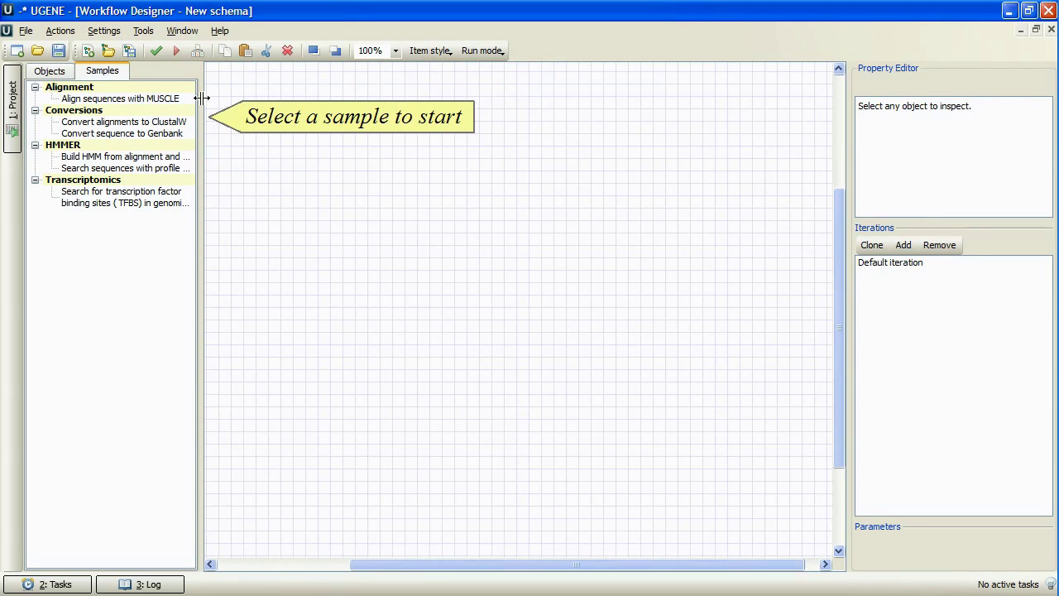
{"action": "left_click", "coordinate": [157, 97]}
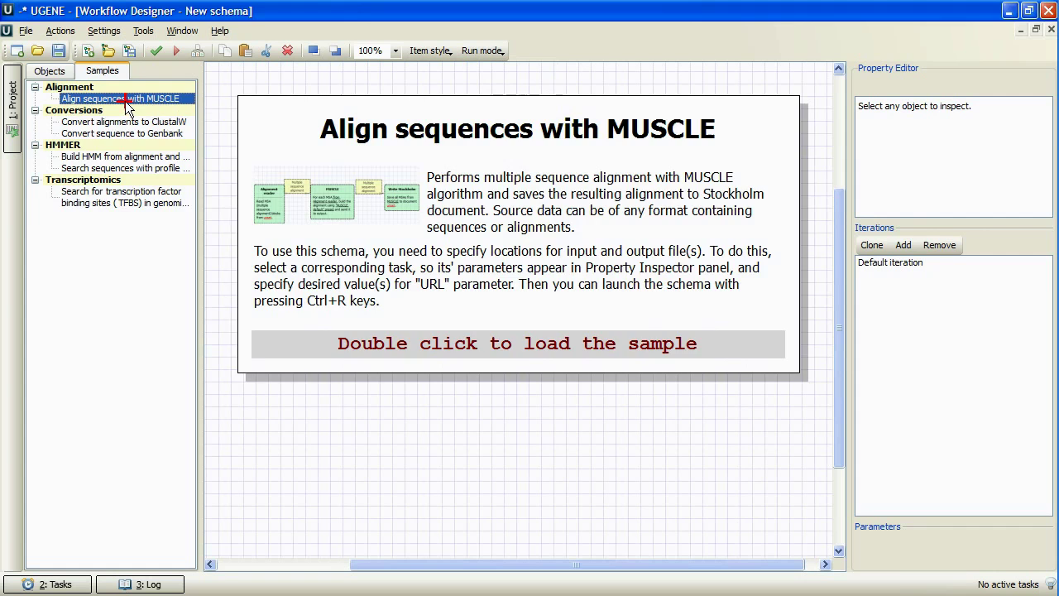
- Load the MUSCLE sample and make its Alignment reader read c:\coi.aln from a remote computer
{"action": "double_click", "coordinate": [125, 100]}
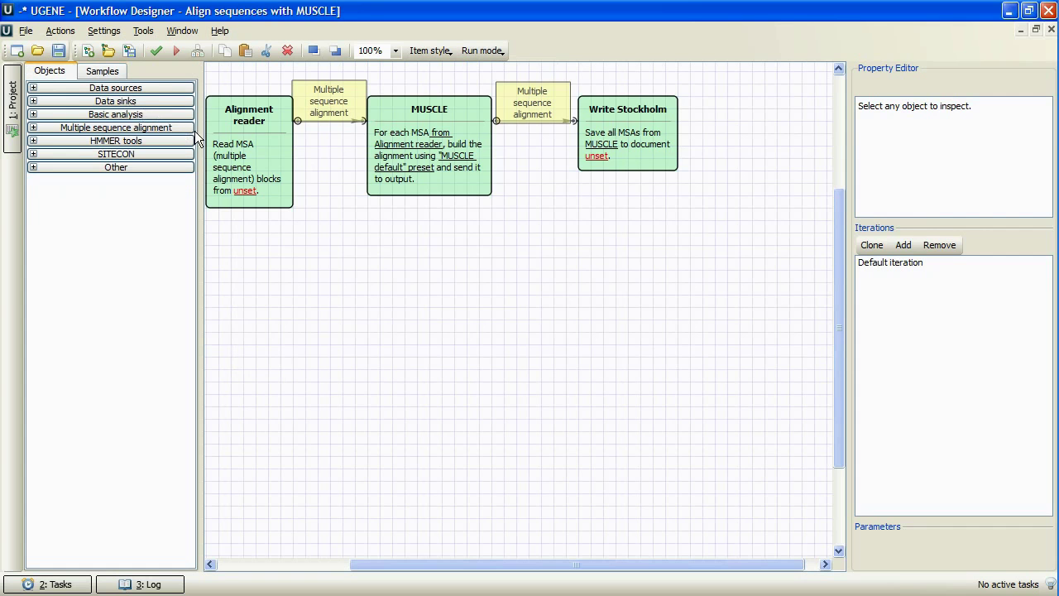
{"action": "left_click", "coordinate": [236, 150]}
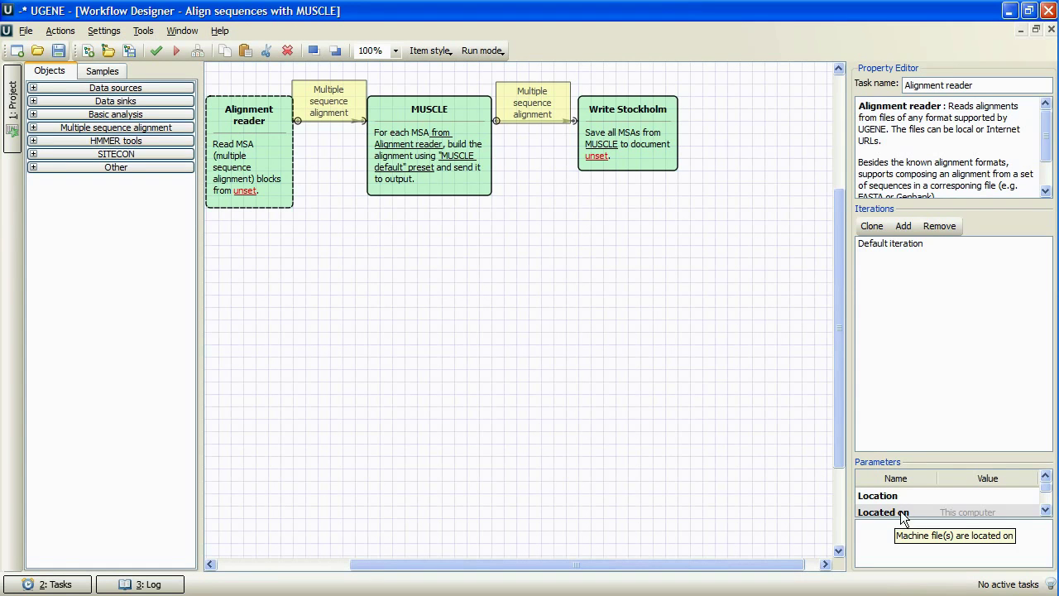
{"action": "left_click", "coordinate": [999, 514]}
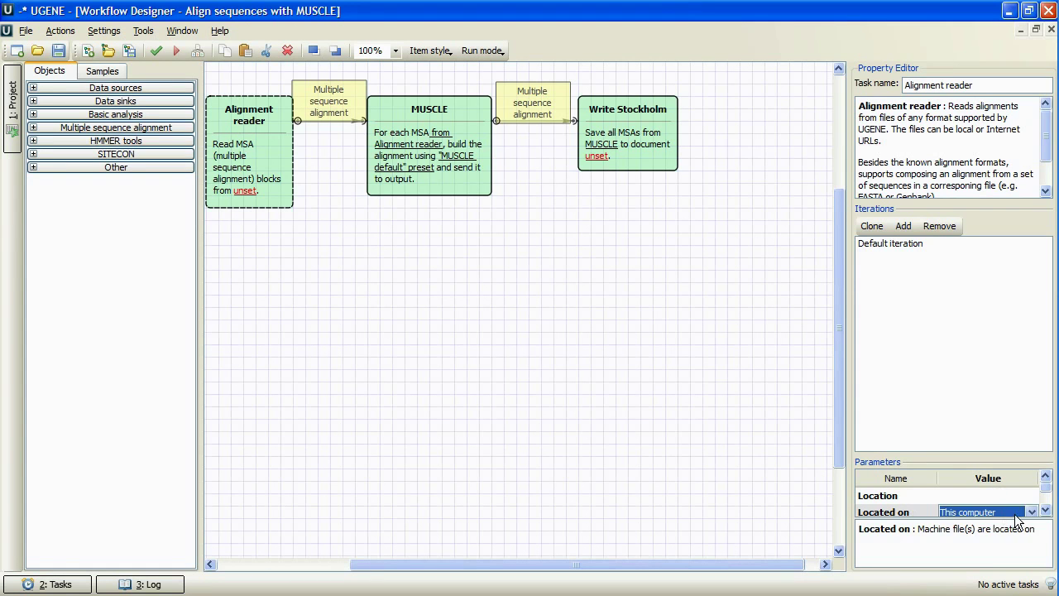
{"action": "left_click", "coordinate": [1030, 508]}
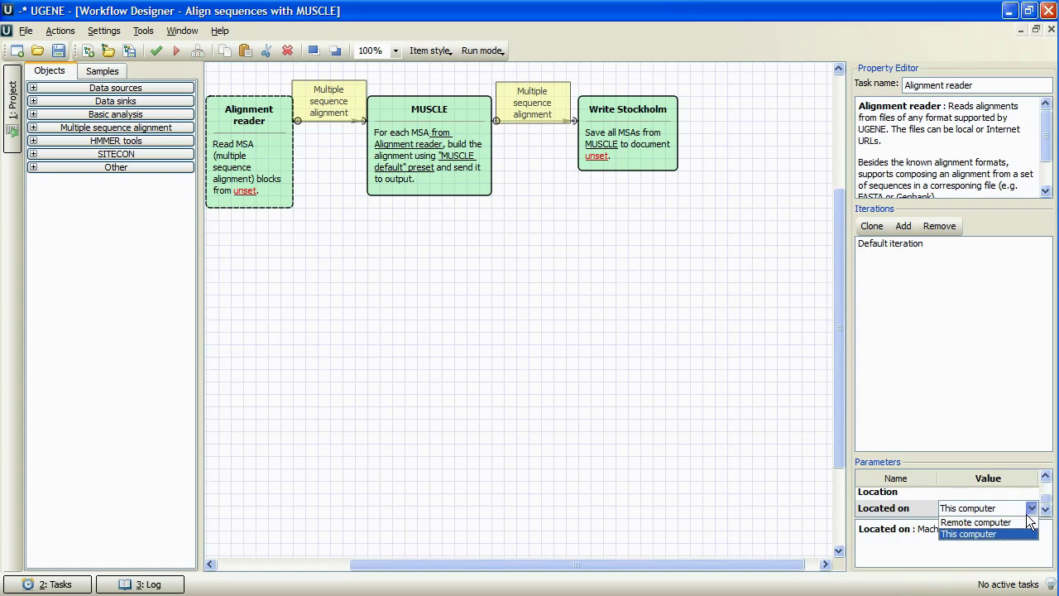
{"action": "left_click", "coordinate": [1024, 524]}
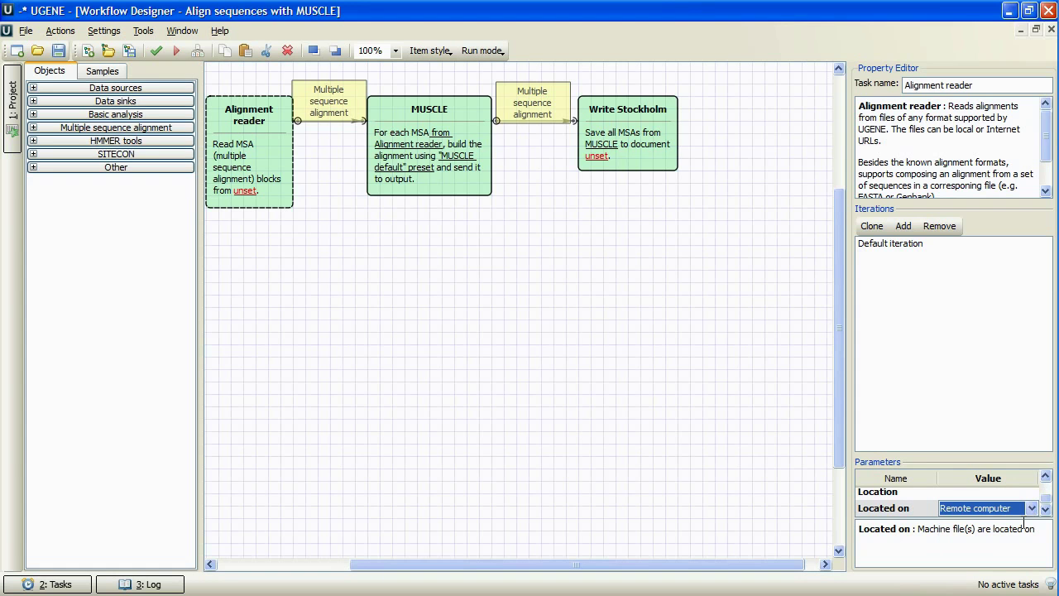
{"action": "left_click", "coordinate": [970, 492]}
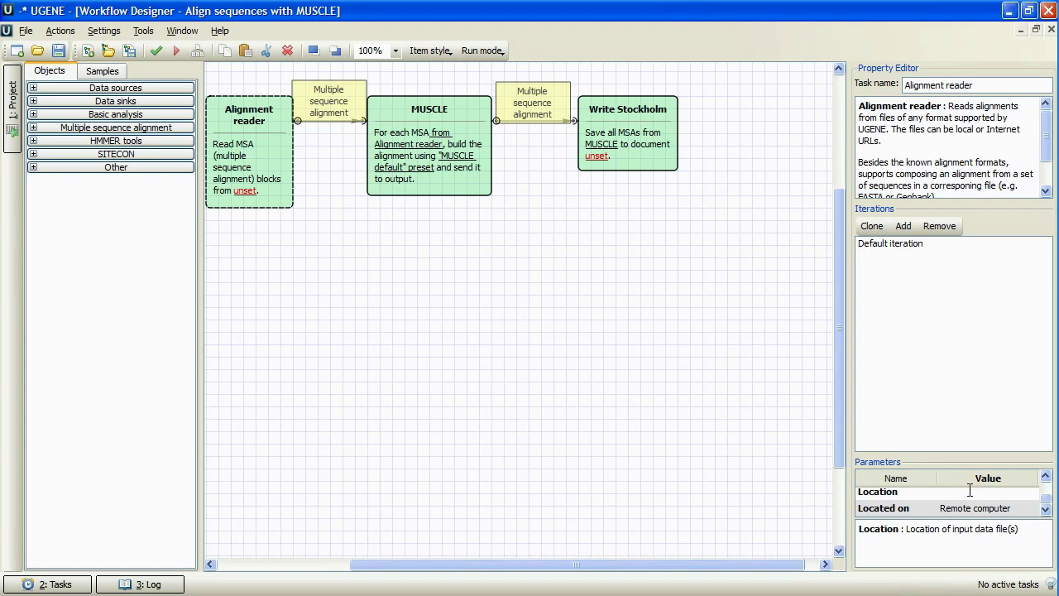
{"action": "type", "text": "c:"}
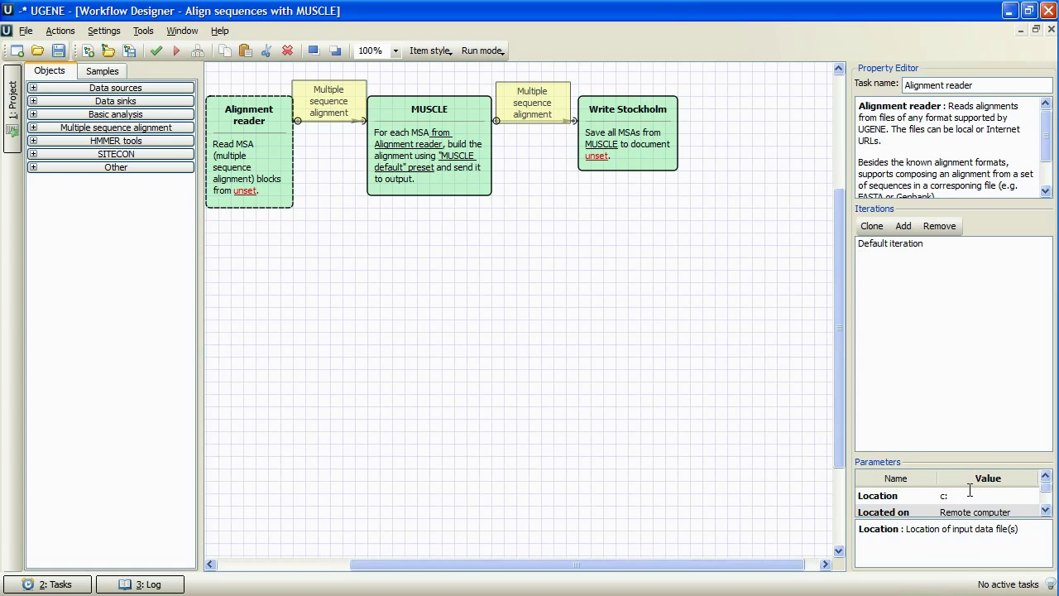
{"action": "type", "text": "\\coi.aln"}
{"action": "key", "text": "Return"}
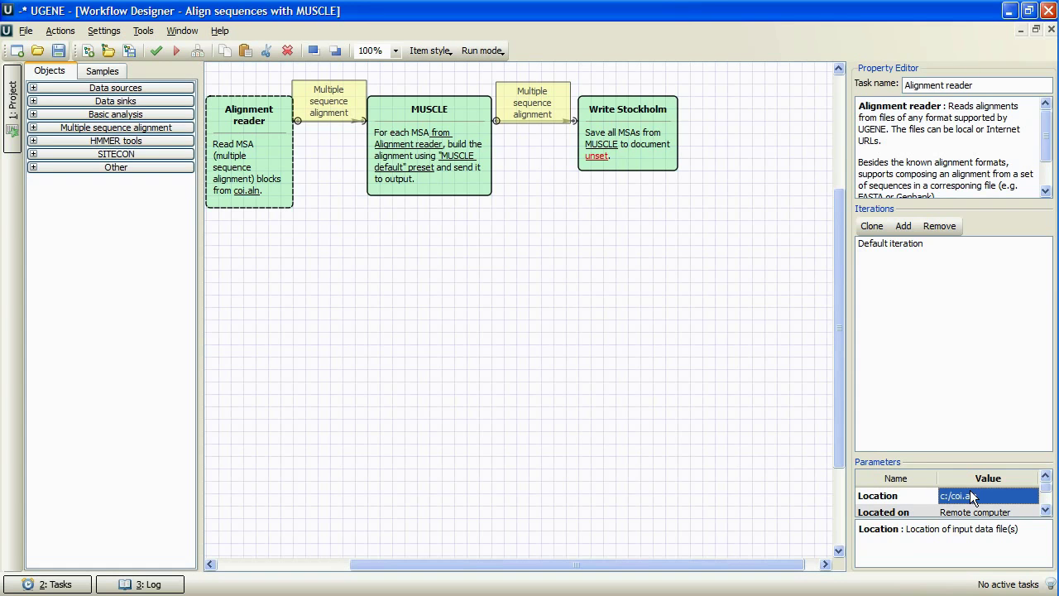
- Set the Write Stockholm step's output location to result.sto
{"action": "left_click", "coordinate": [660, 152]}
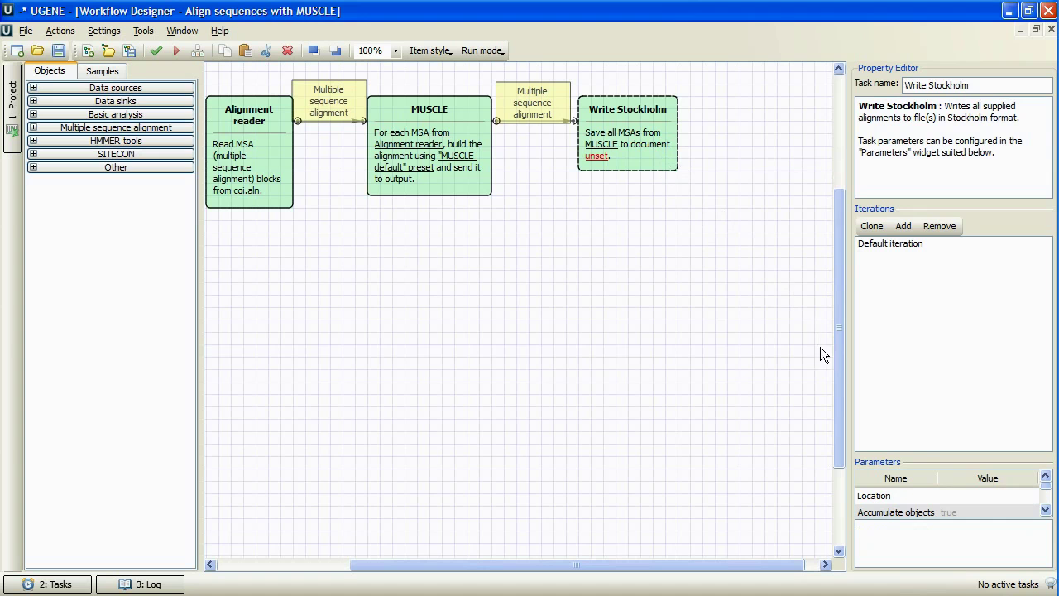
{"action": "left_click", "coordinate": [974, 497]}
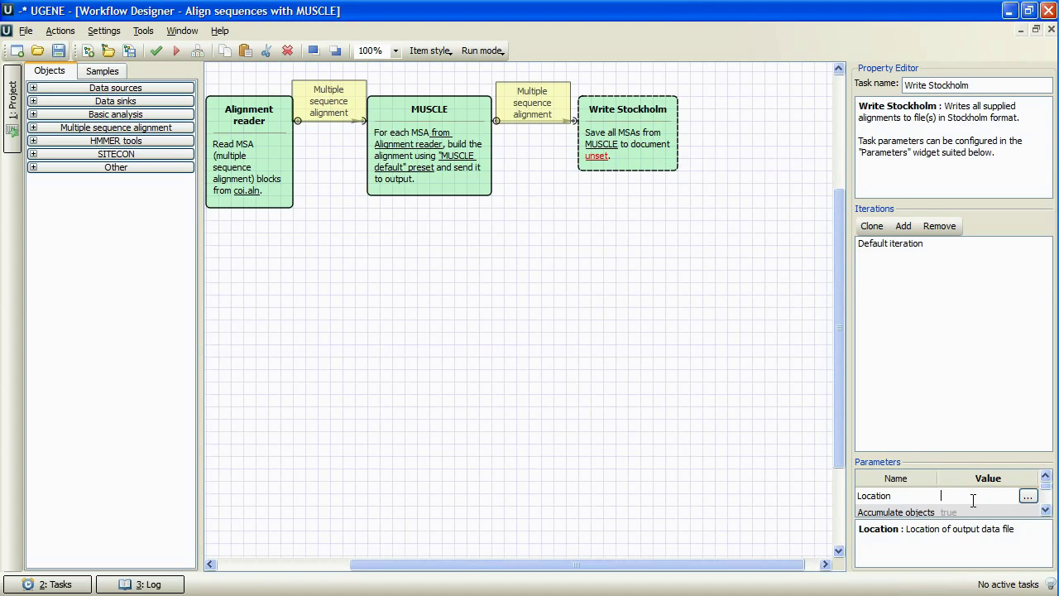
{"action": "left_click", "coordinate": [1027, 495]}
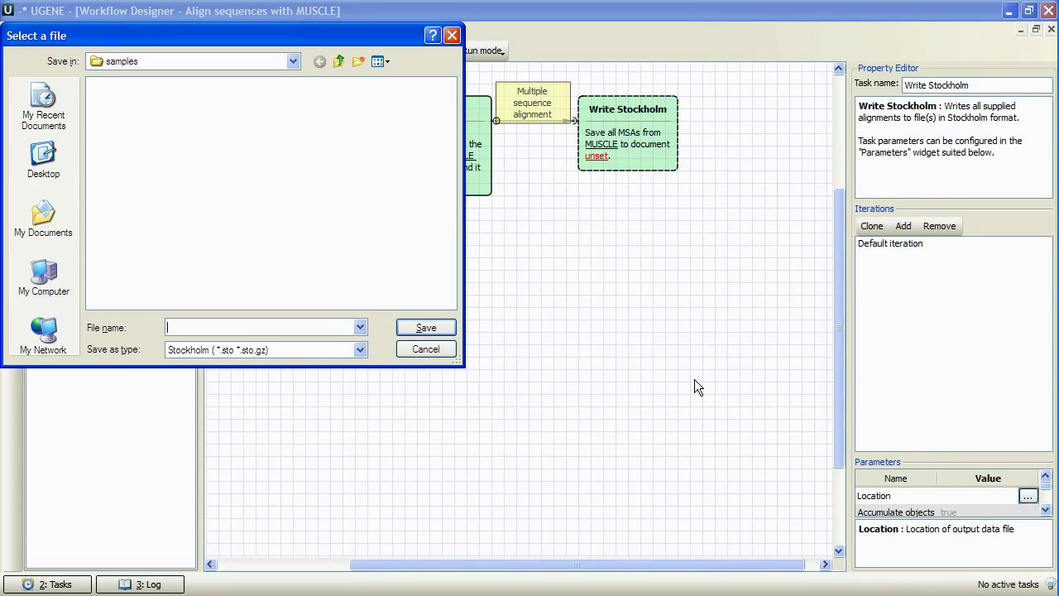
{"action": "type", "text": "result"}
{"action": "left_click", "coordinate": [444, 328]}
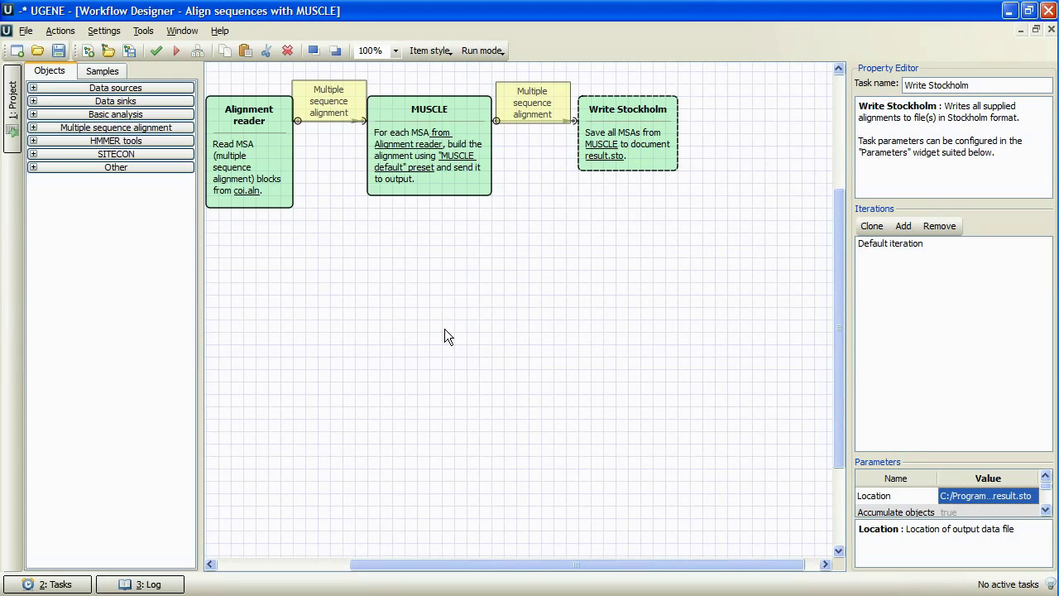
- Start the run, scan the network, and add the found remote host to the monitor
{"action": "left_click", "coordinate": [178, 51]}
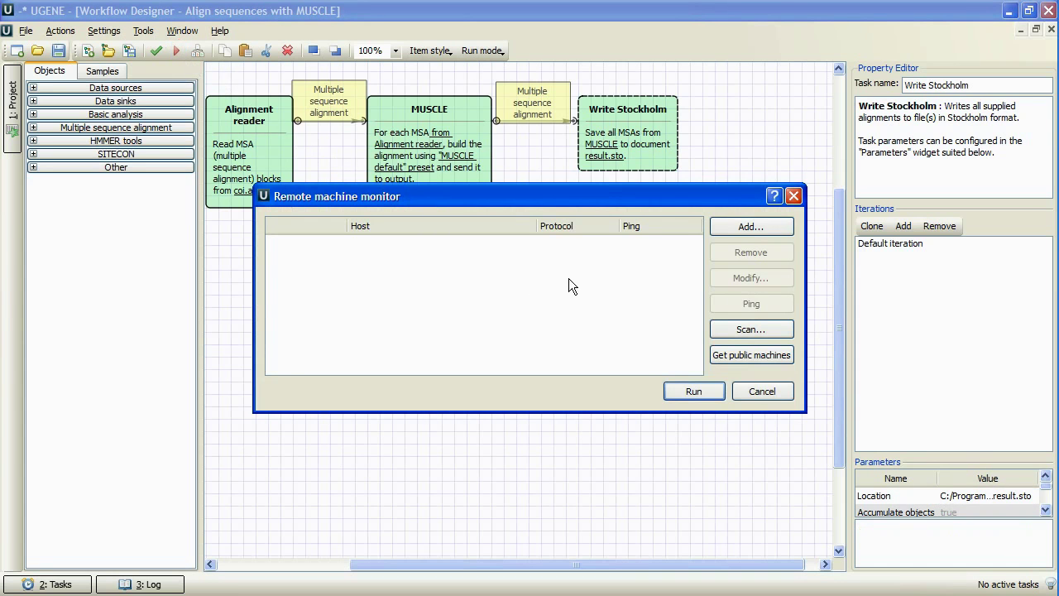
{"action": "left_click", "coordinate": [751, 330]}
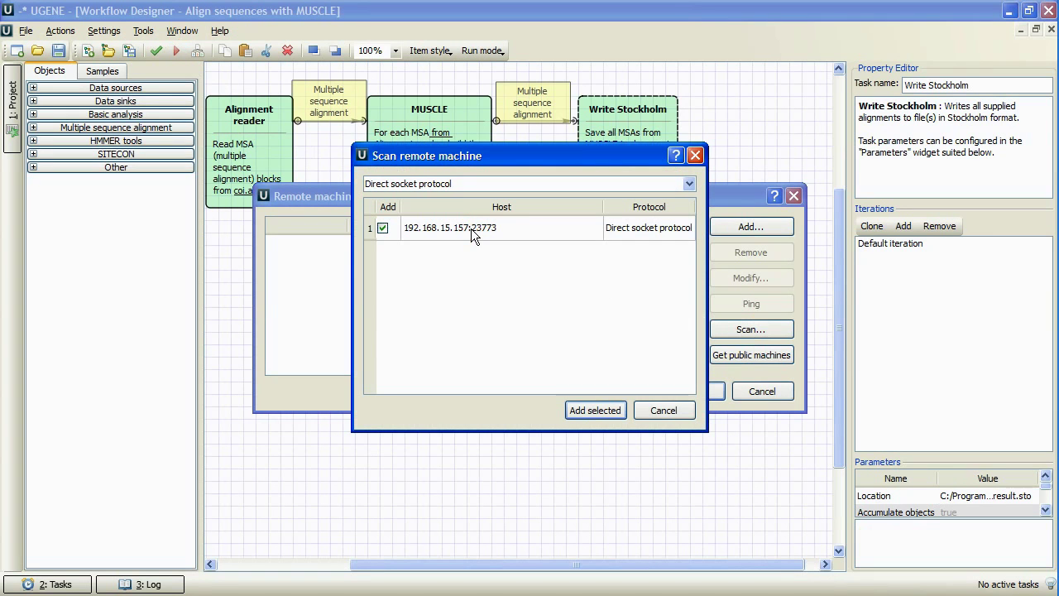
{"action": "left_click", "coordinate": [595, 410]}
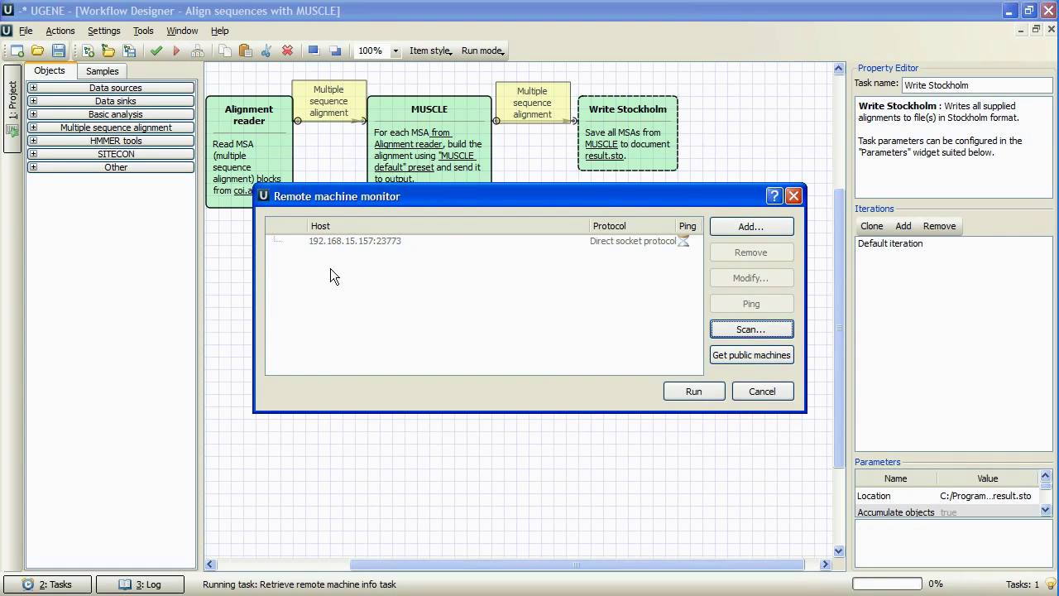
- Select the remote host and run the MUSCLE workflow on it
{"action": "left_click", "coordinate": [274, 241]}
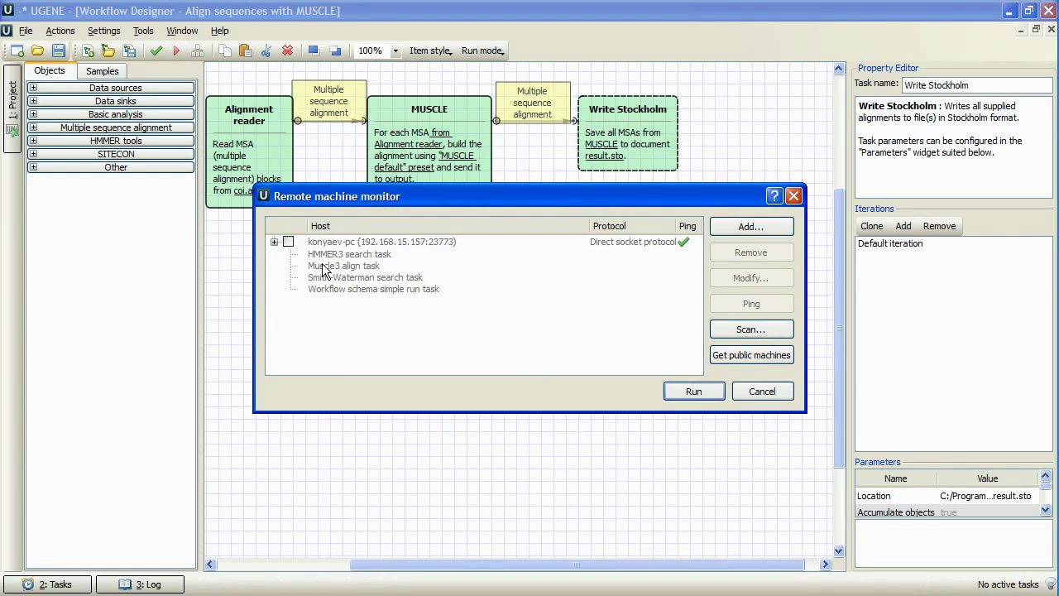
{"action": "left_click", "coordinate": [324, 267]}
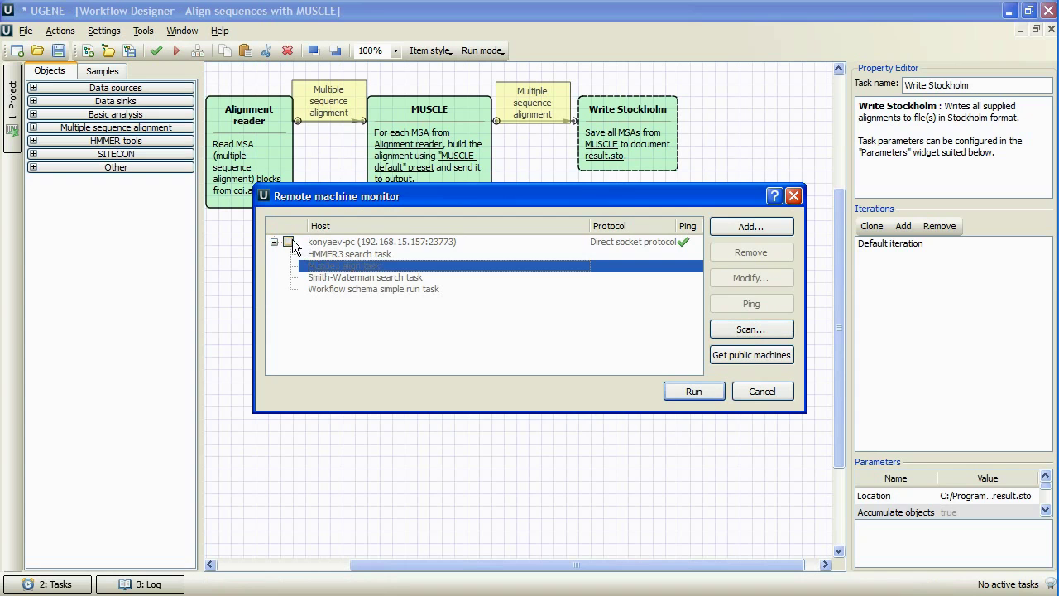
{"action": "left_click", "coordinate": [289, 241]}
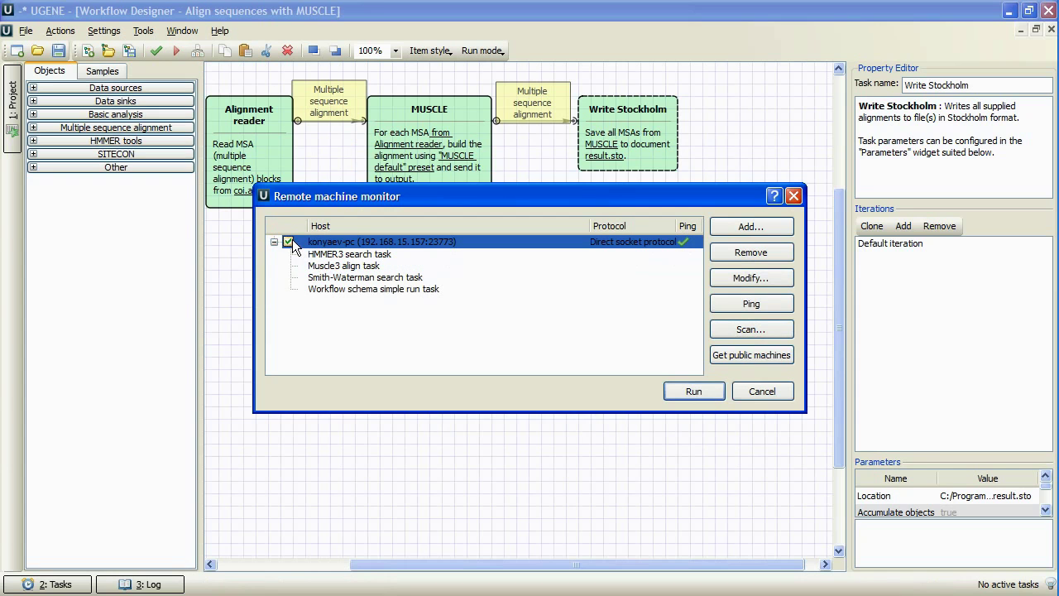
{"action": "left_click", "coordinate": [693, 391]}
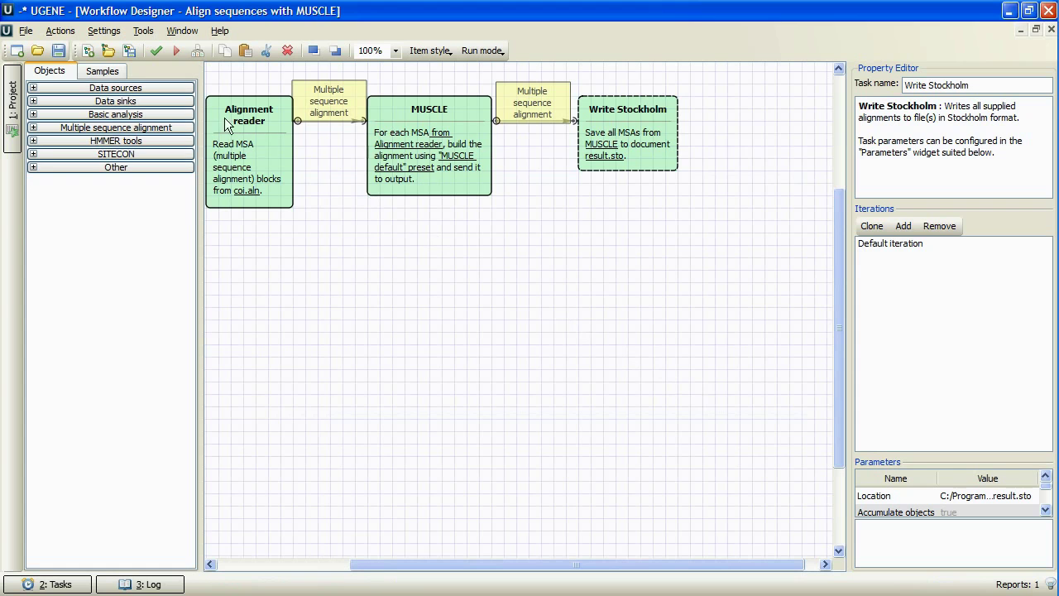
- Open the human_T1.fa sample sequence from the samples folder
{"action": "left_click", "coordinate": [39, 48]}
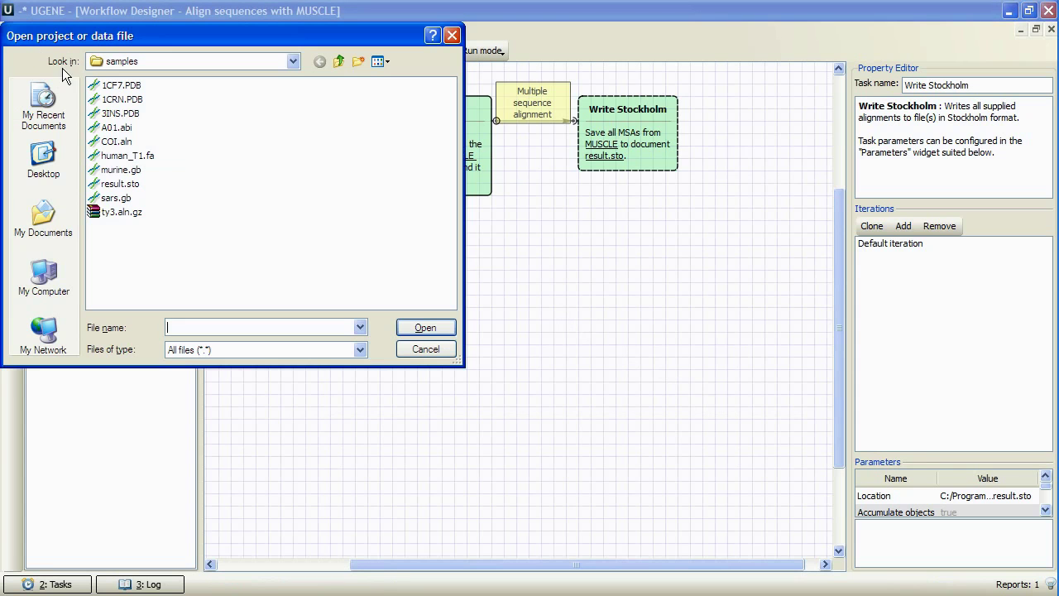
{"action": "left_click", "coordinate": [132, 157]}
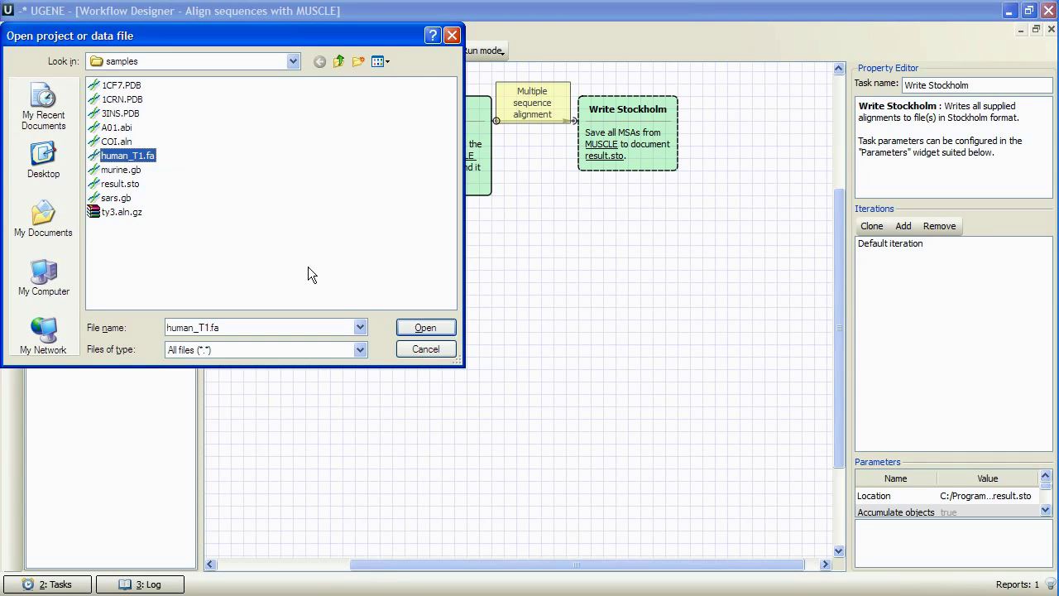
{"action": "left_click", "coordinate": [408, 328]}
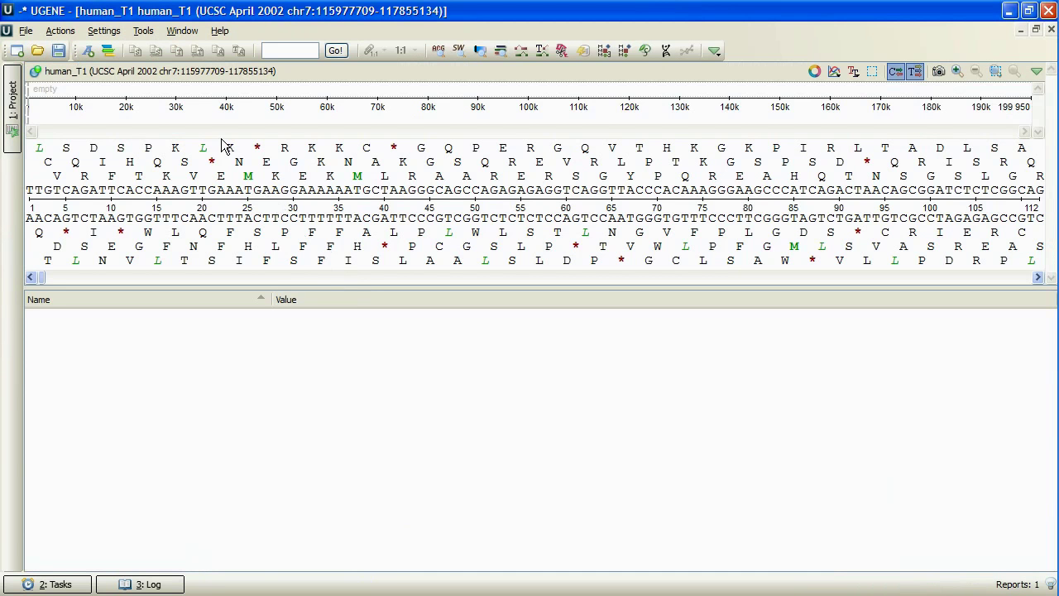
- Select bases 1–34174 on the ruler and bring up the Export actions for that region
{"action": "left_click_drag", "start_coordinate": [199, 109], "coordinate": [17, 116]}
{"action": "right_click", "coordinate": [46, 108]}
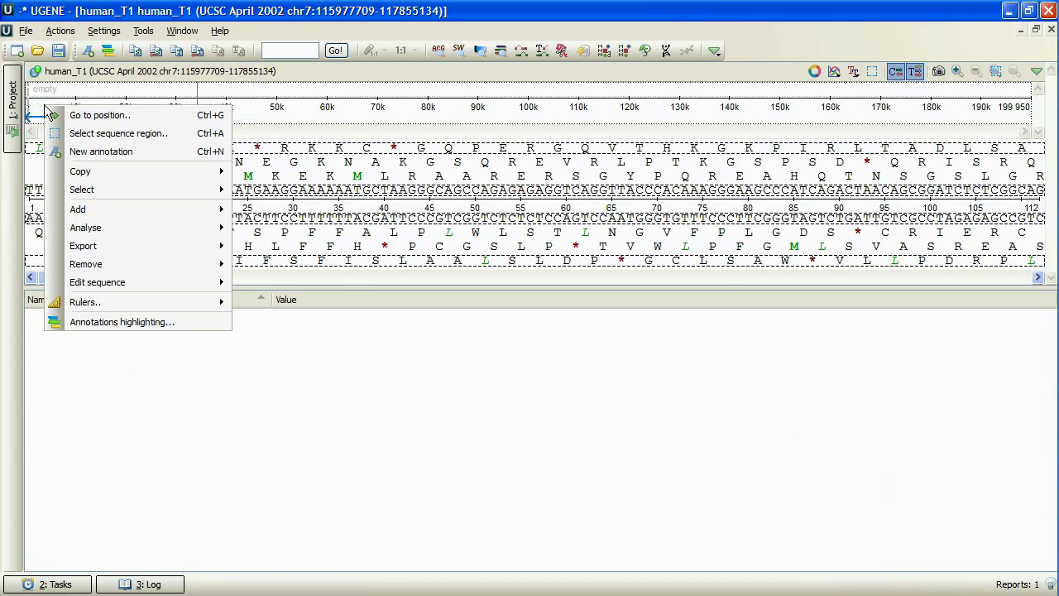
{"action": "mouse_move", "coordinate": [124, 241]}
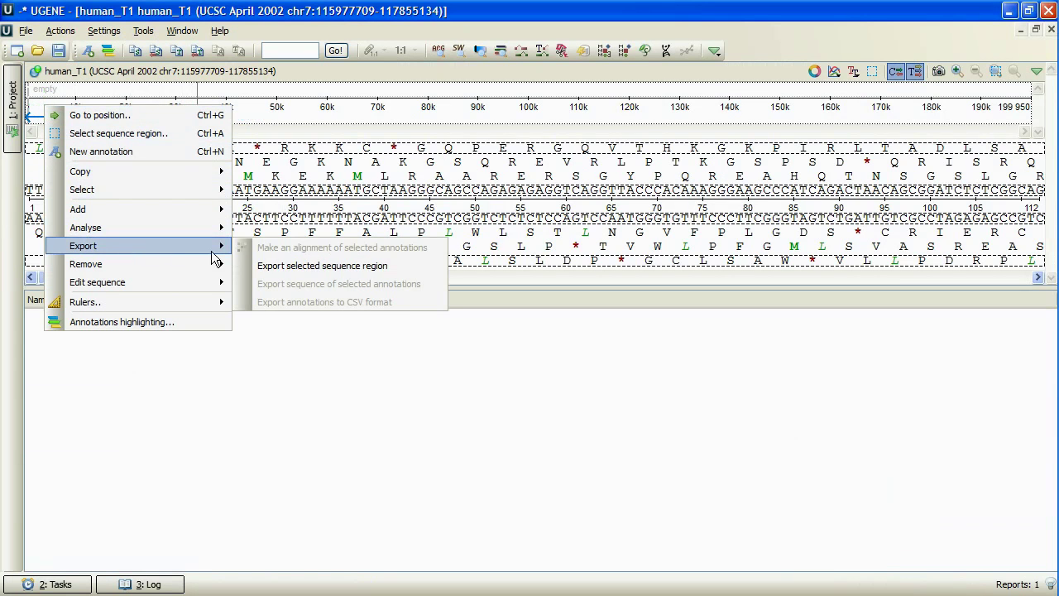
- Export region 1–34174 as FASTA, translated with the Standard Genetic Code, to exported_to_amino
{"action": "left_click", "coordinate": [261, 267]}
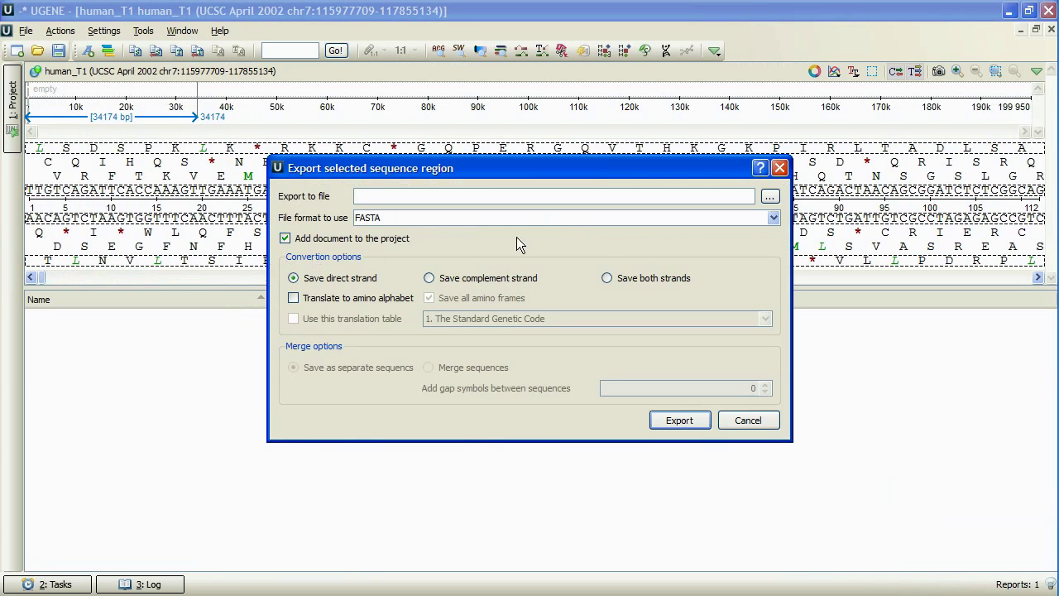
{"action": "left_click", "coordinate": [774, 218]}
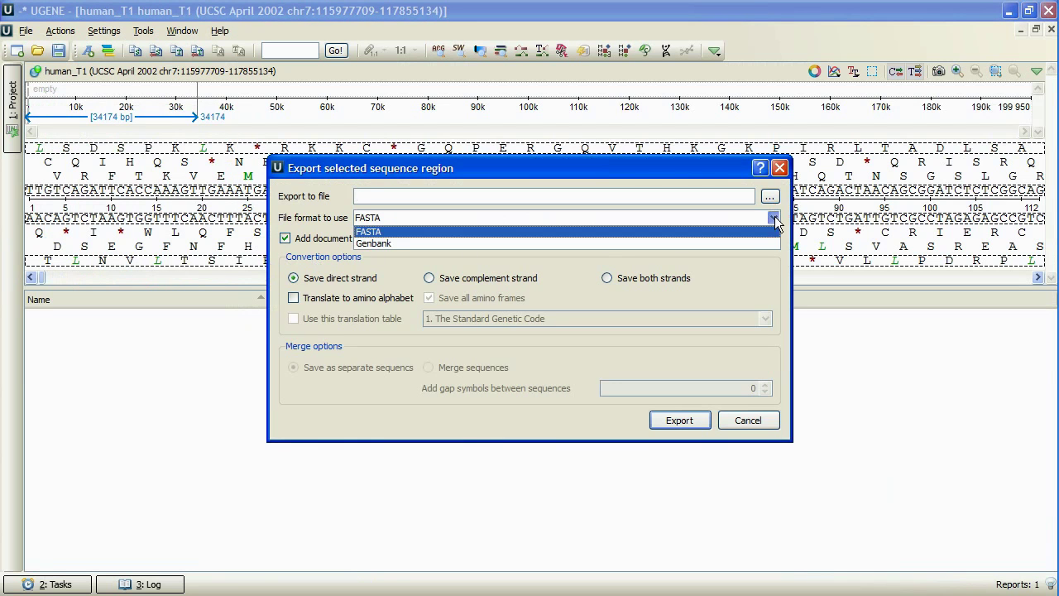
{"action": "left_click", "coordinate": [726, 233]}
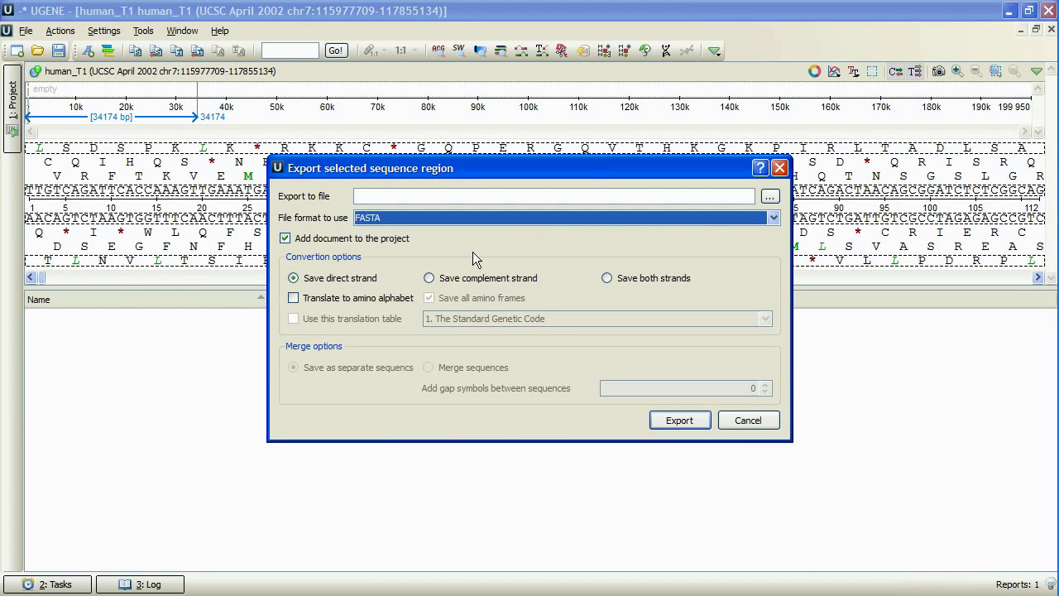
{"action": "left_click", "coordinate": [294, 299]}
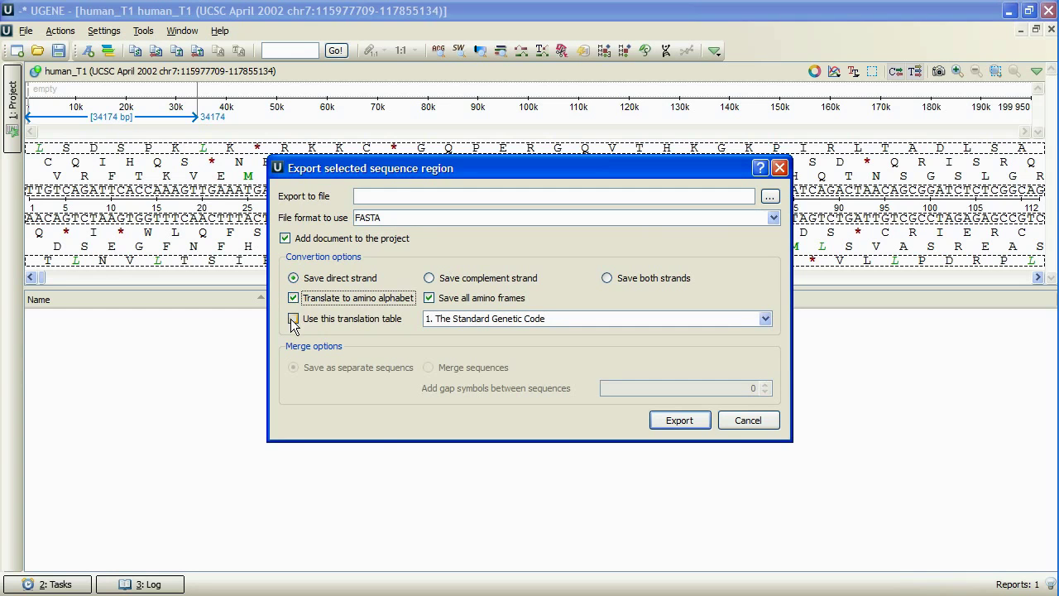
{"action": "left_click", "coordinate": [294, 320]}
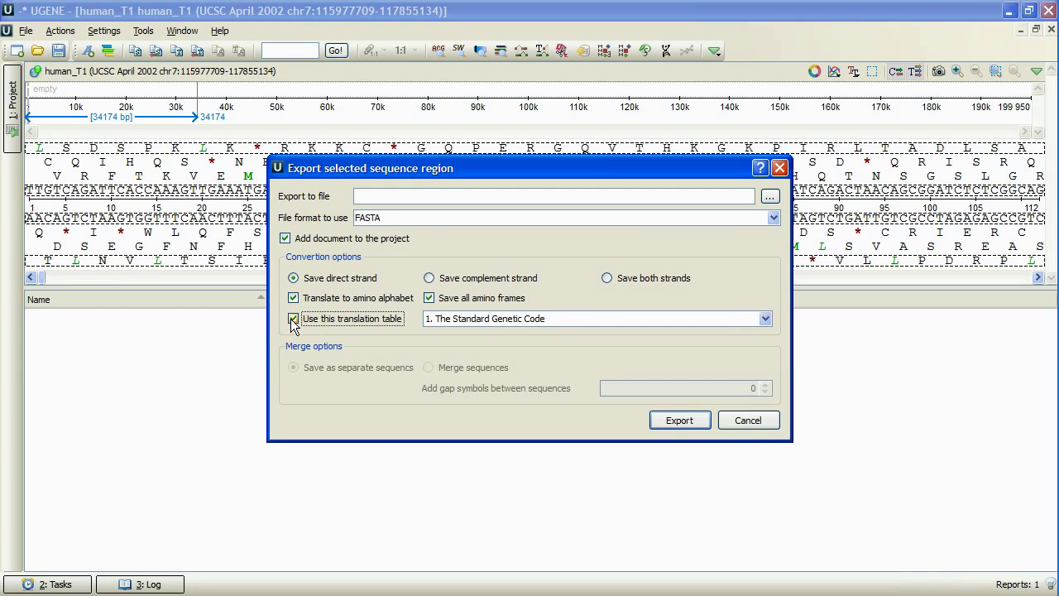
{"action": "left_click", "coordinate": [514, 321]}
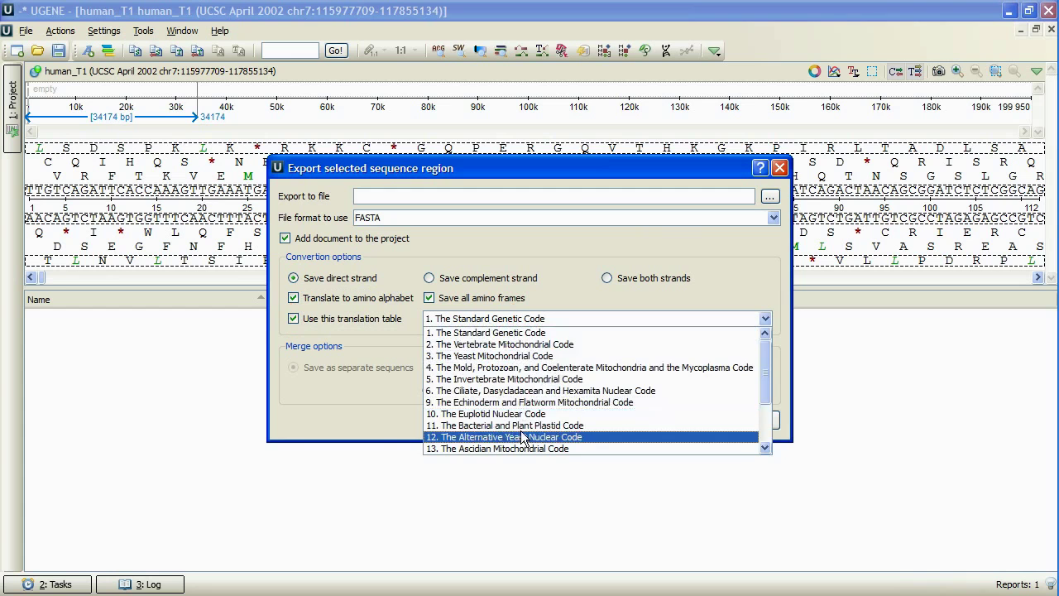
{"action": "left_click", "coordinate": [510, 333]}
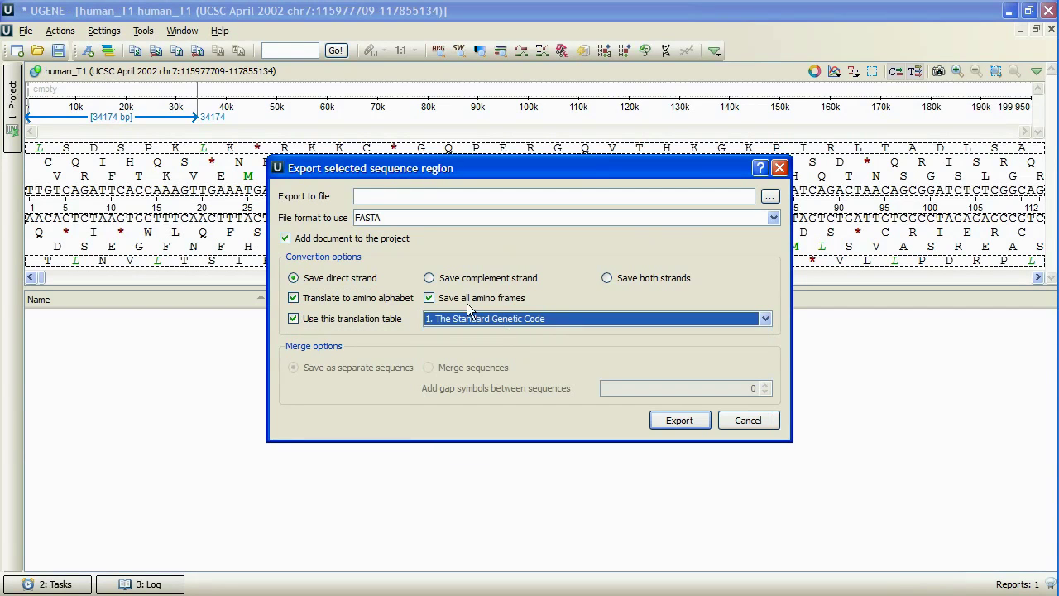
{"action": "left_click", "coordinate": [395, 191]}
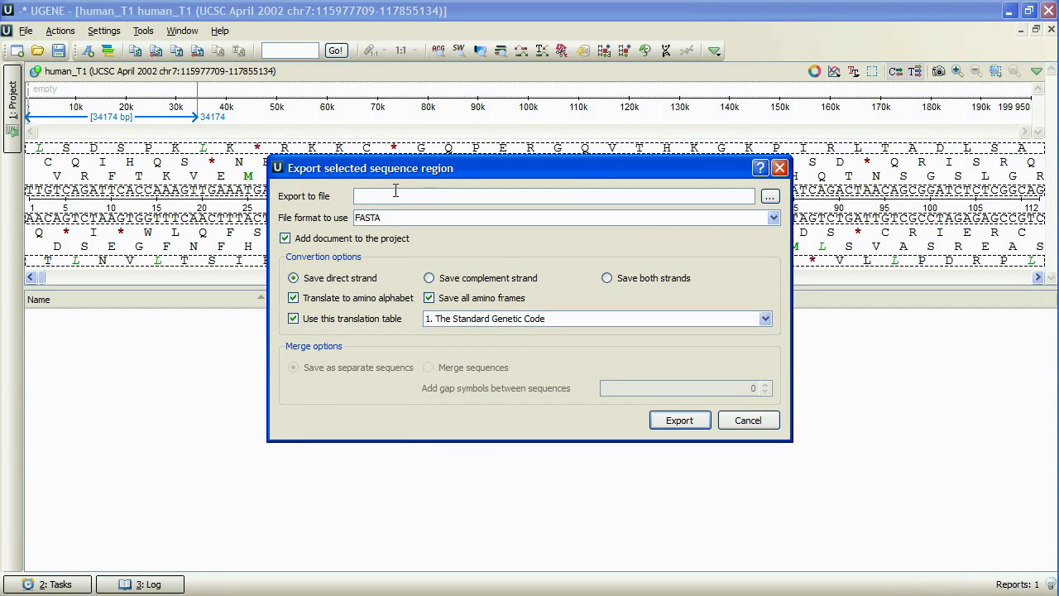
{"action": "type", "text": "exported_to_amino"}
{"action": "left_click", "coordinate": [674, 420]}
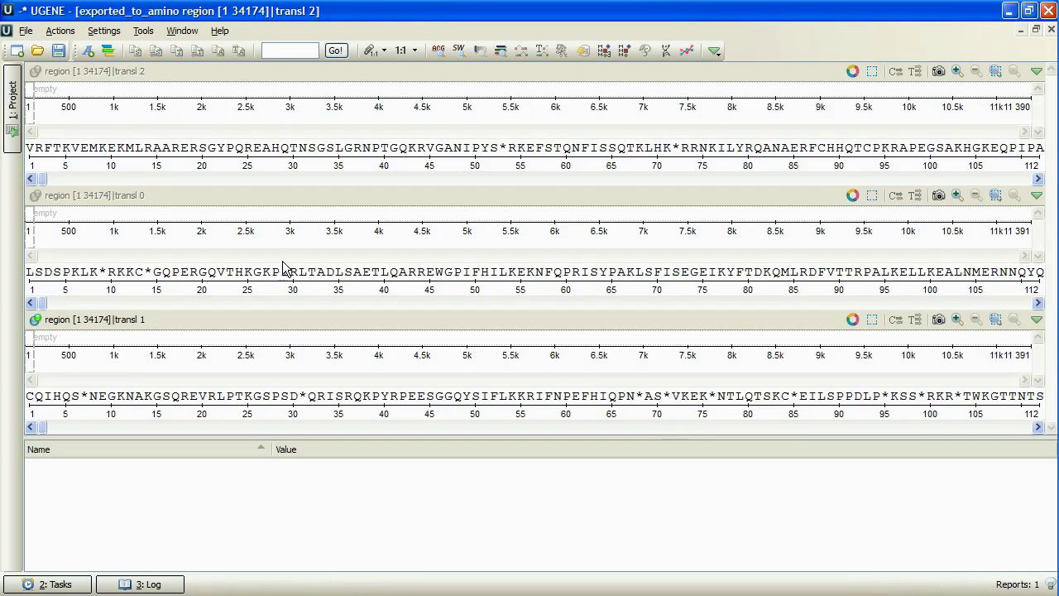
- In the Project tab, select transl 0 through transl 2 of exported_to_amino for export
{"action": "left_click", "coordinate": [14, 113]}
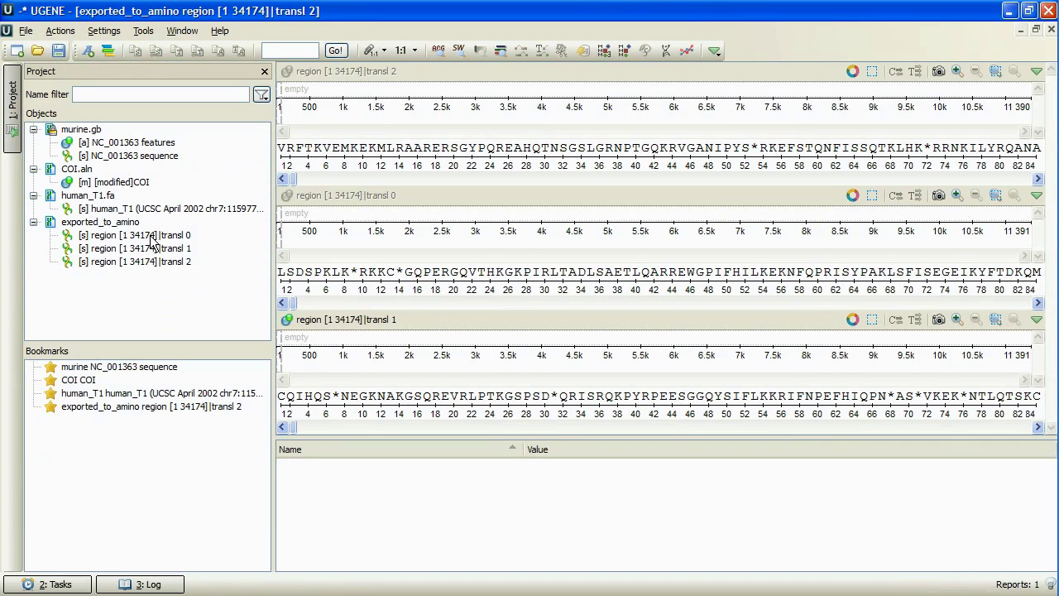
{"action": "left_click", "coordinate": [151, 238]}
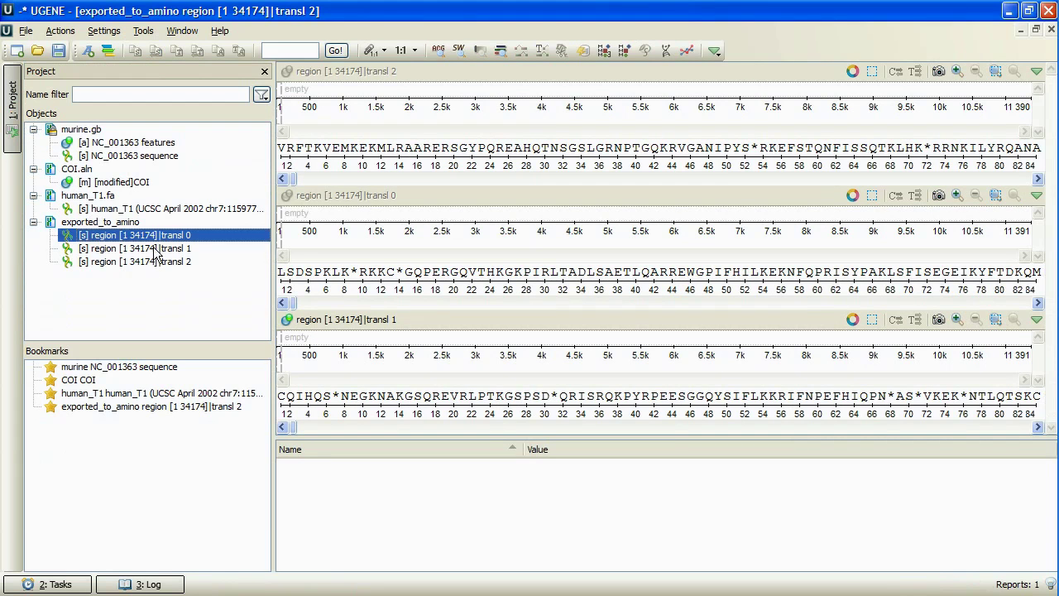
{"action": "left_click", "coordinate": [157, 261], "text": "shift"}
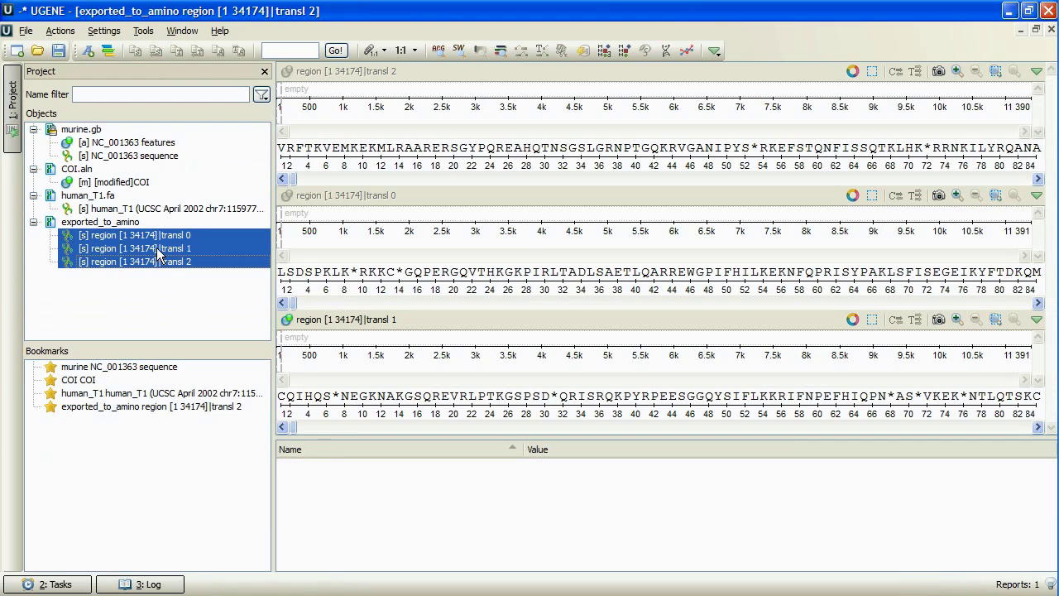
{"action": "right_click", "coordinate": [157, 248]}
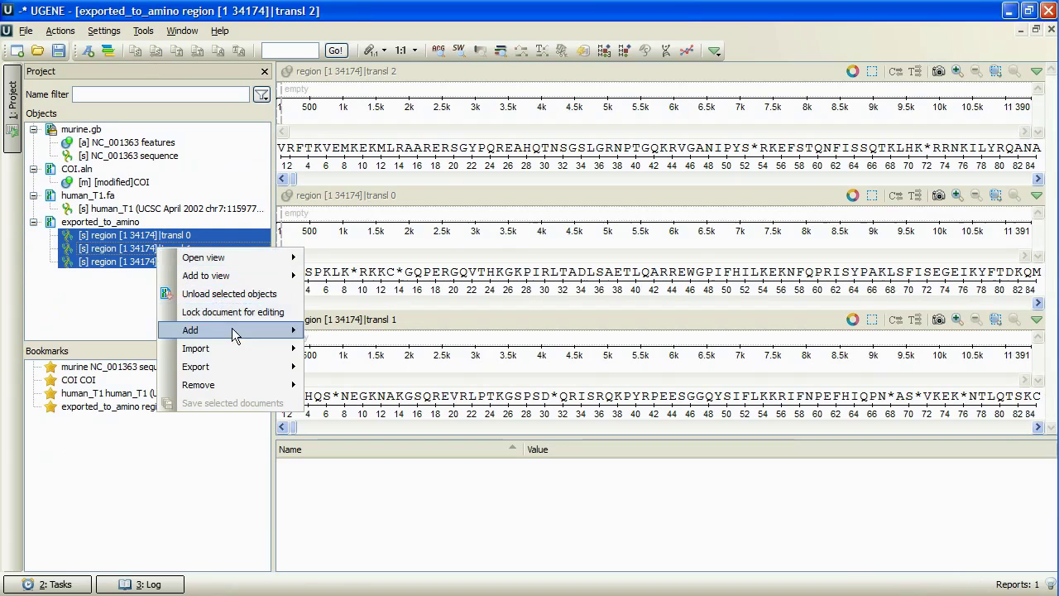
- Start exporting the three sequences as FASTA to the file exported_to_nucl
{"action": "mouse_move", "coordinate": [243, 366]}
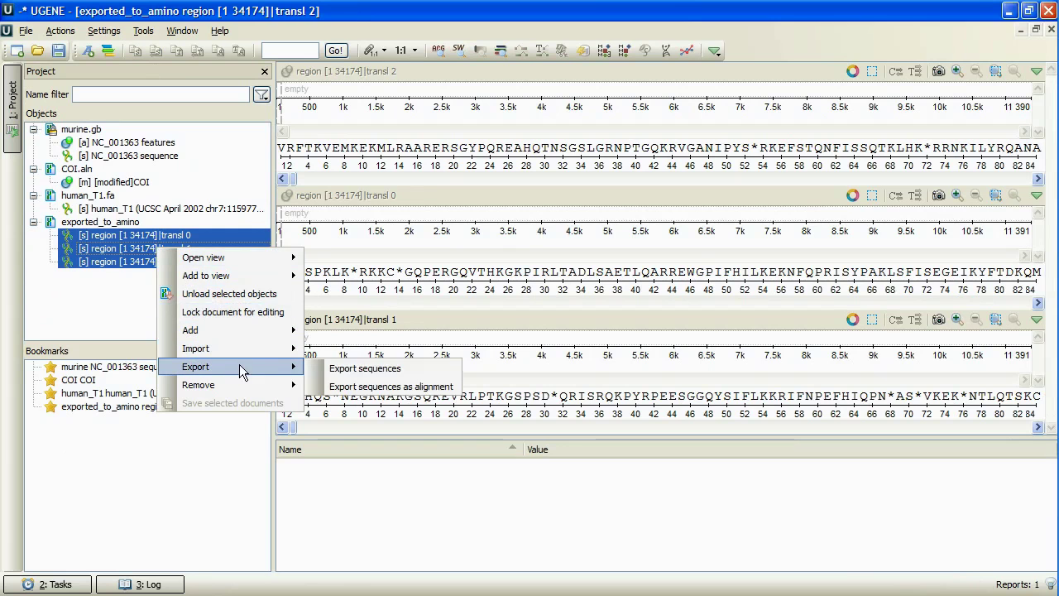
{"action": "left_click", "coordinate": [343, 370]}
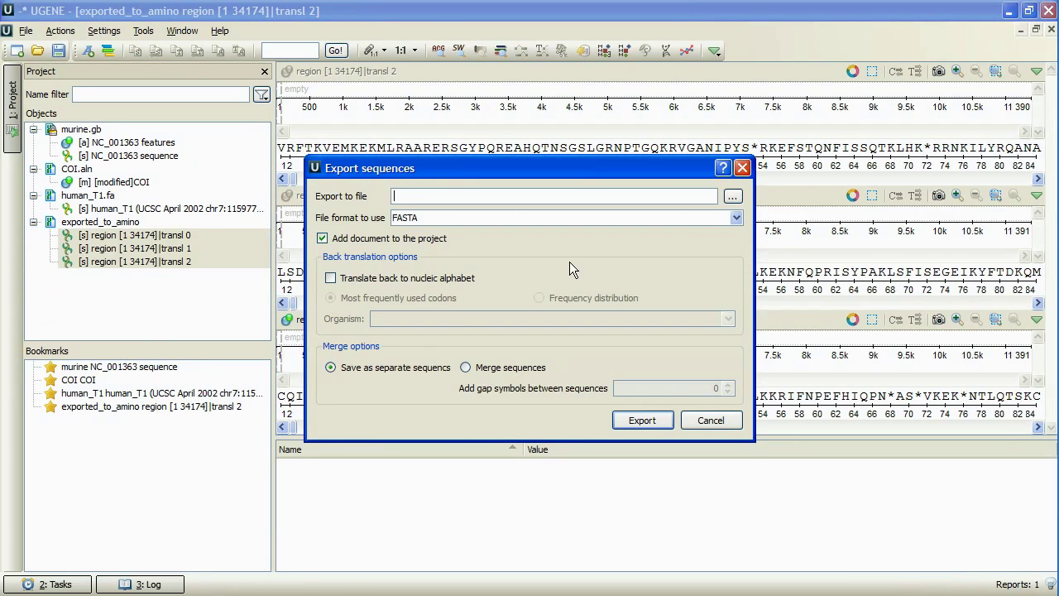
{"action": "left_click", "coordinate": [735, 220]}
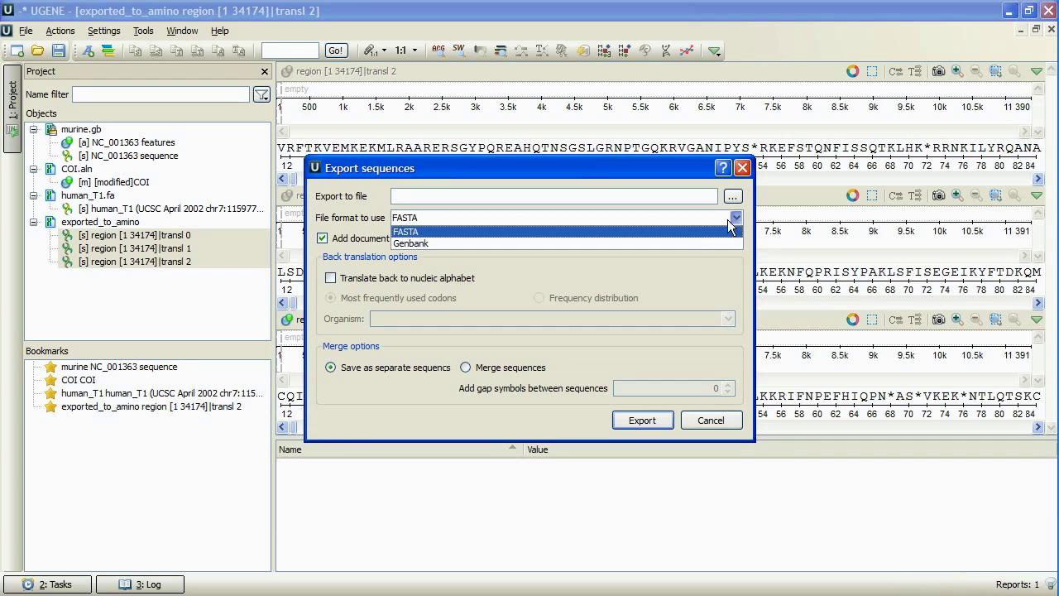
{"action": "left_click", "coordinate": [660, 232]}
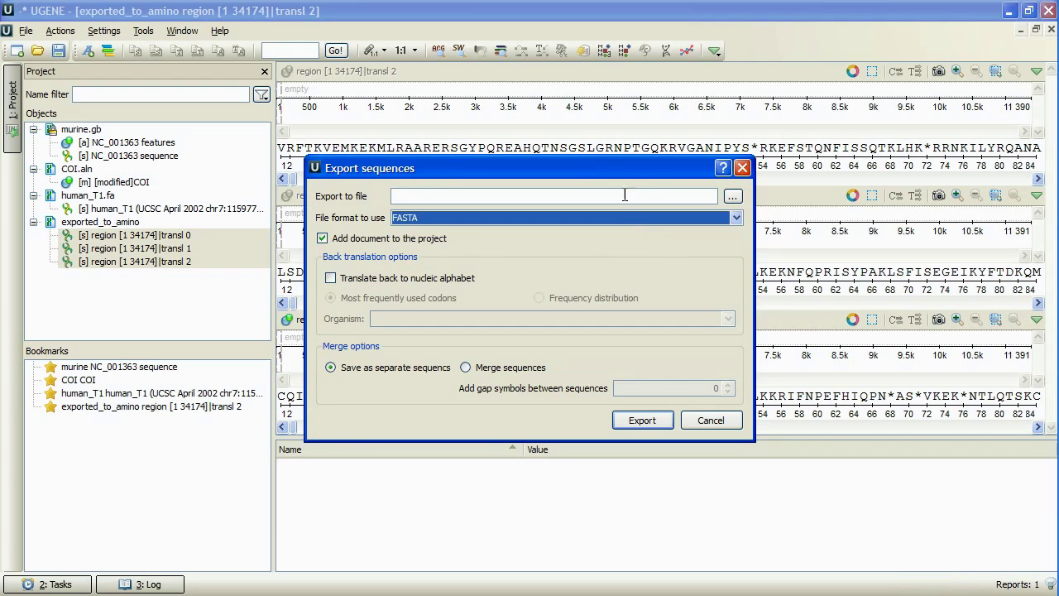
{"action": "left_click", "coordinate": [625, 195]}
{"action": "type", "text": "export"}
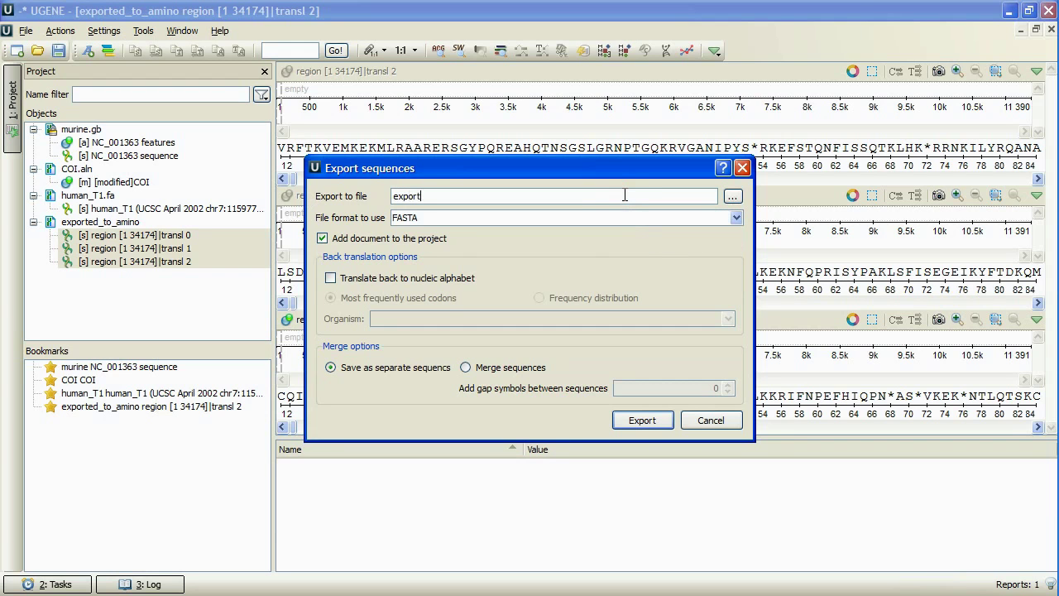
{"action": "type", "text": "ed_to_nucl"}
- Back-translate to nucleotides using Homo sapiens (human) codon frequency distribution
{"action": "left_click", "coordinate": [331, 279]}
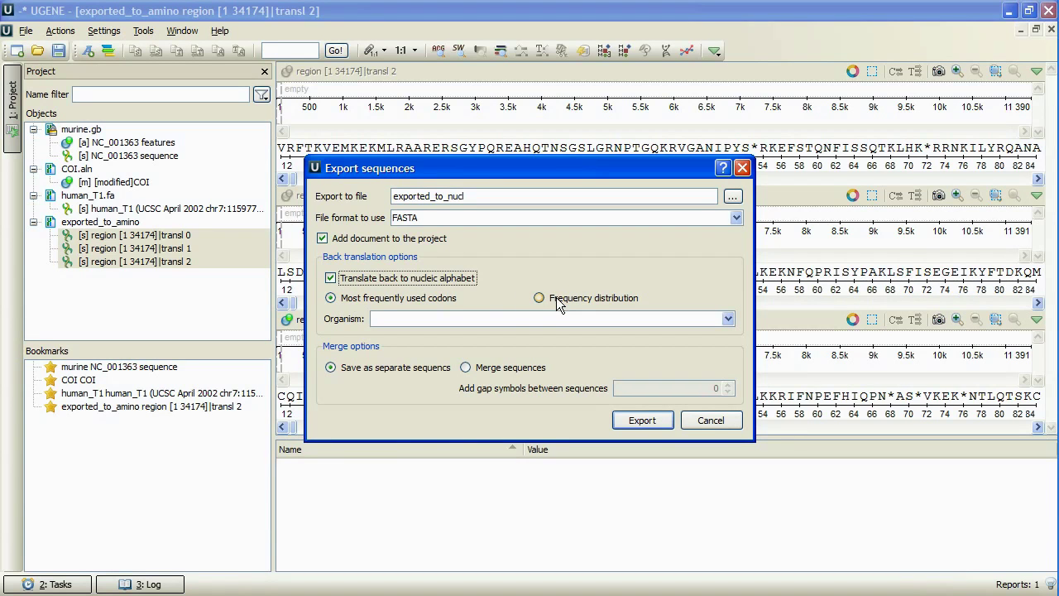
{"action": "left_click", "coordinate": [729, 320]}
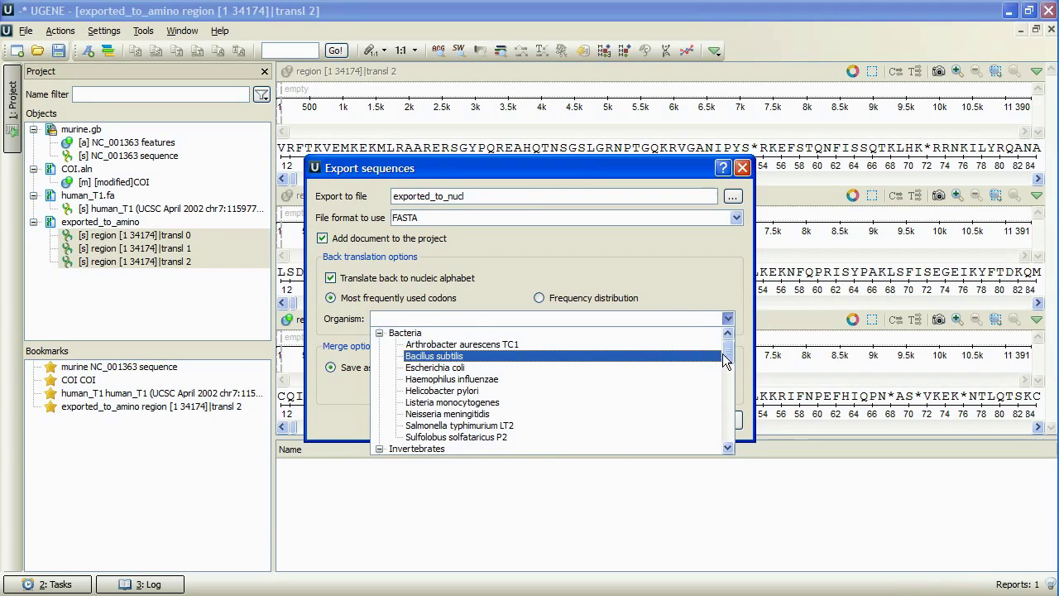
{"action": "left_click_drag", "start_coordinate": [725, 362], "coordinate": [732, 388]}
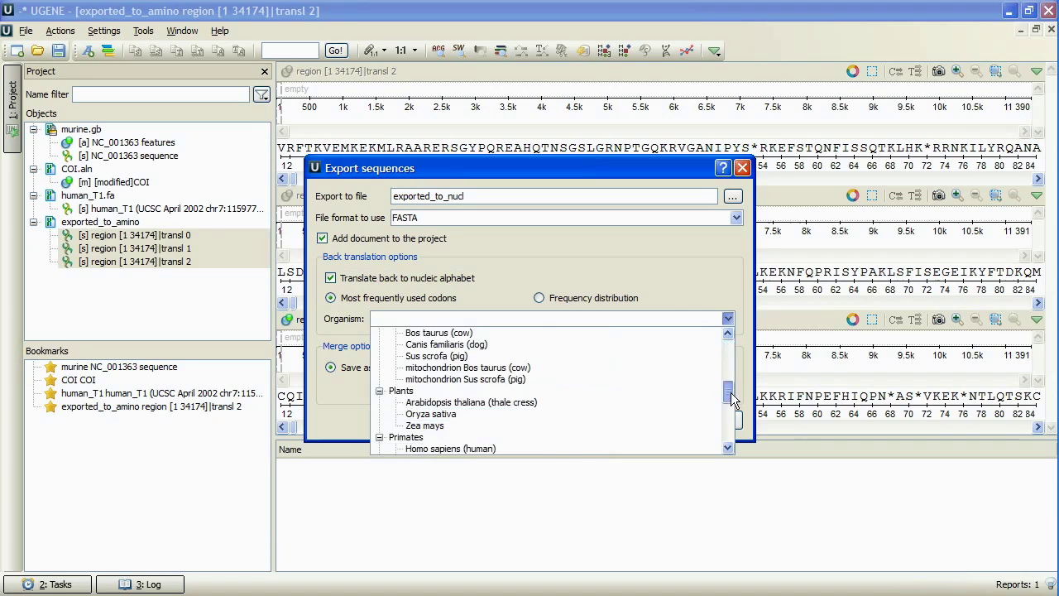
{"action": "left_click_drag", "start_coordinate": [731, 400], "coordinate": [733, 412]}
{"action": "left_click", "coordinate": [651, 419]}
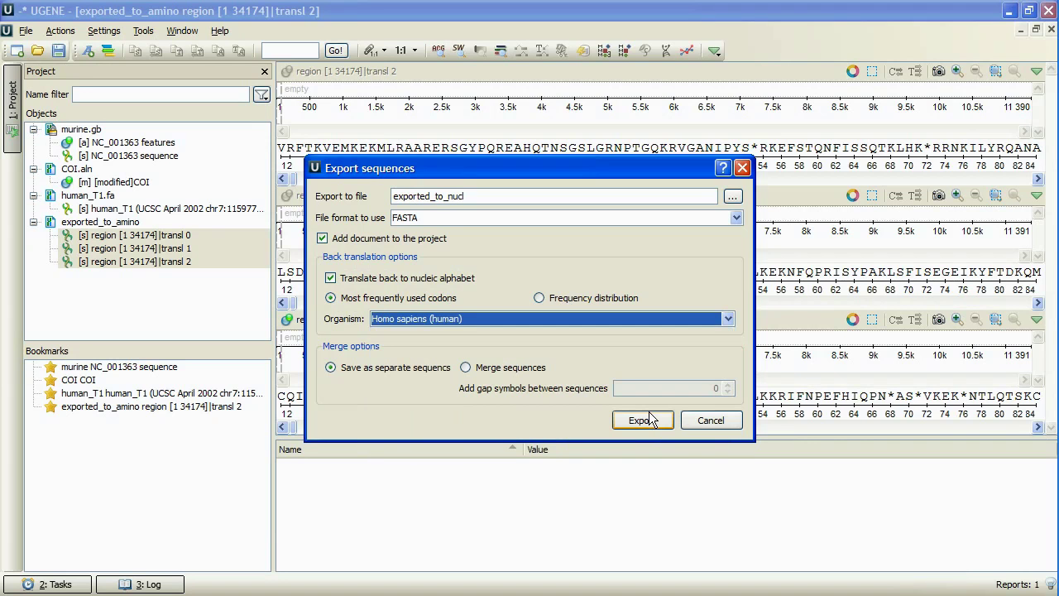
{"action": "left_click", "coordinate": [540, 298]}
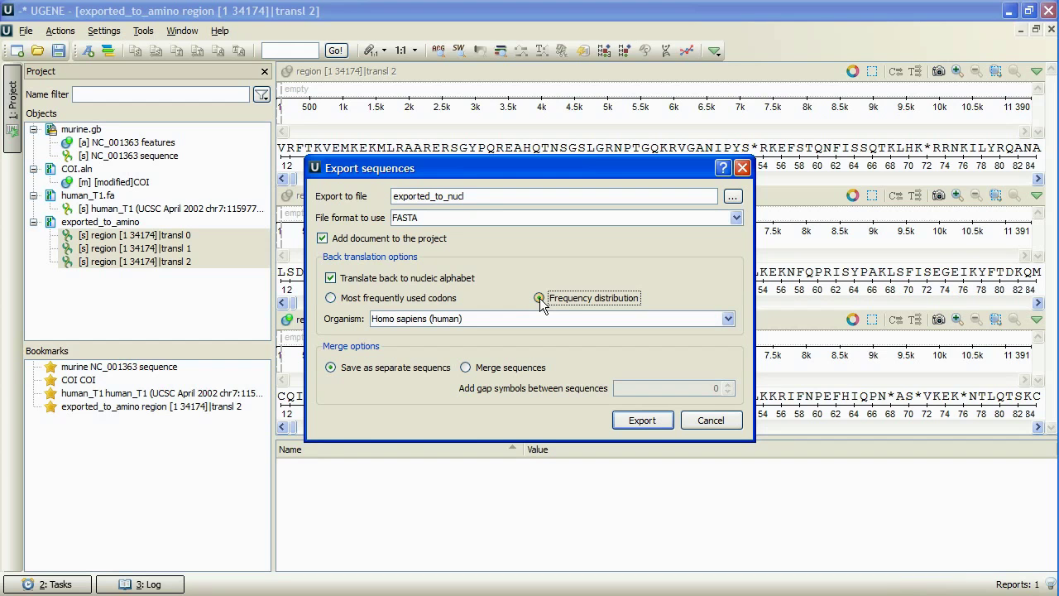
{"action": "left_click", "coordinate": [539, 299]}
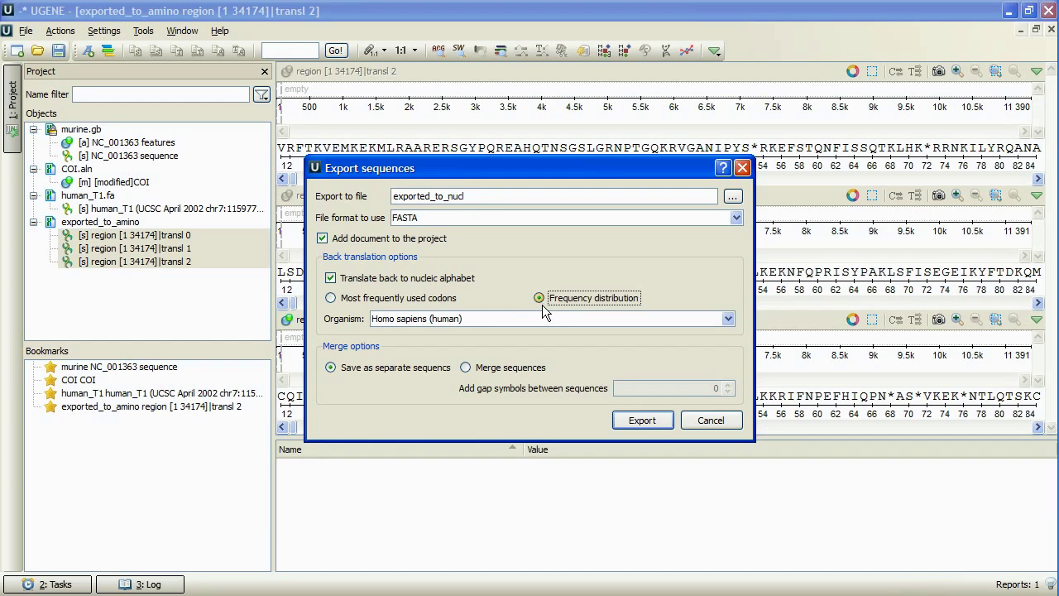
- Create the exported_to_nucl file, then return to the murine NC_001363 sequence window
{"action": "left_click", "coordinate": [642, 420]}
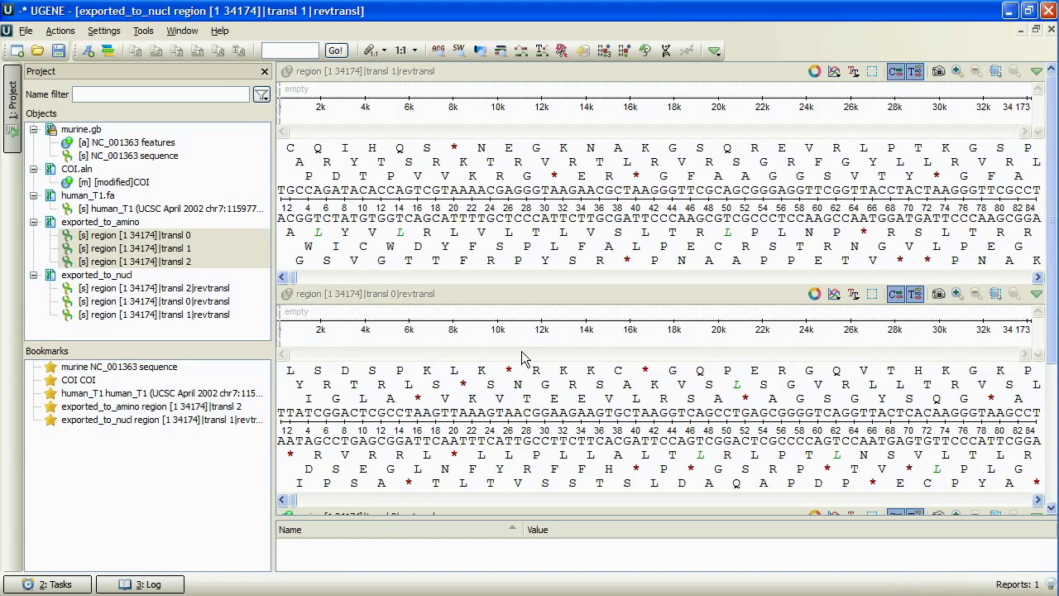
{"action": "left_click", "coordinate": [183, 31]}
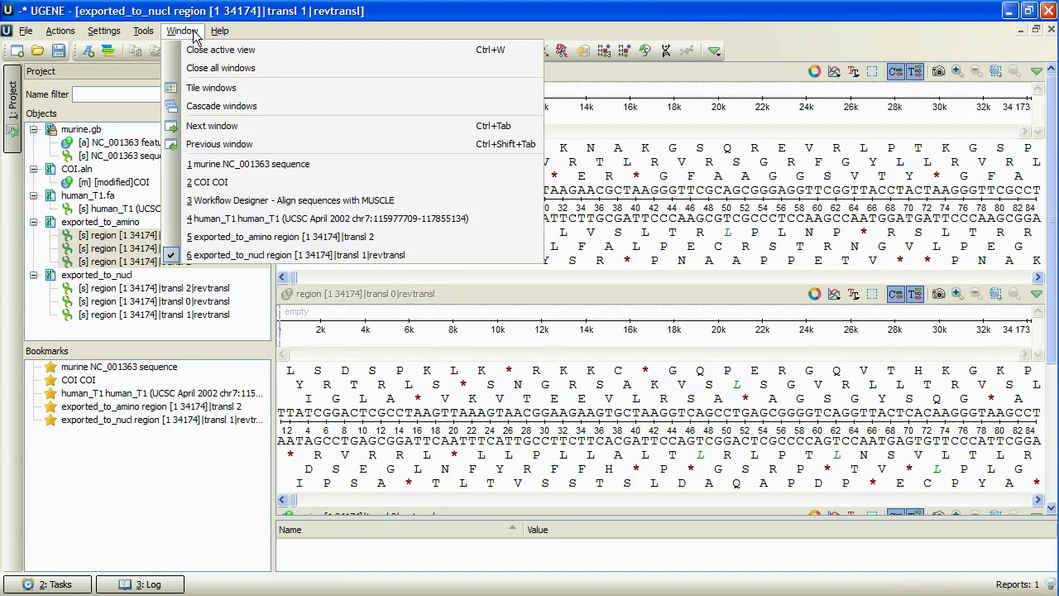
{"action": "left_click", "coordinate": [267, 165]}
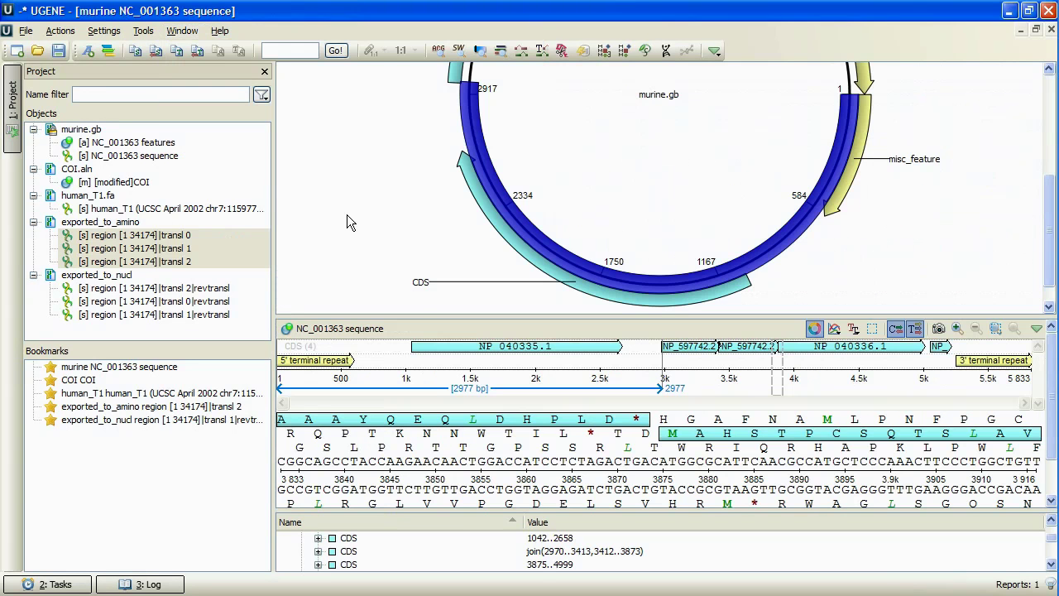
- Save the restriction enzyme selection as for_later_use, keep the current database, and cancel the search
{"action": "right_click", "coordinate": [467, 445]}
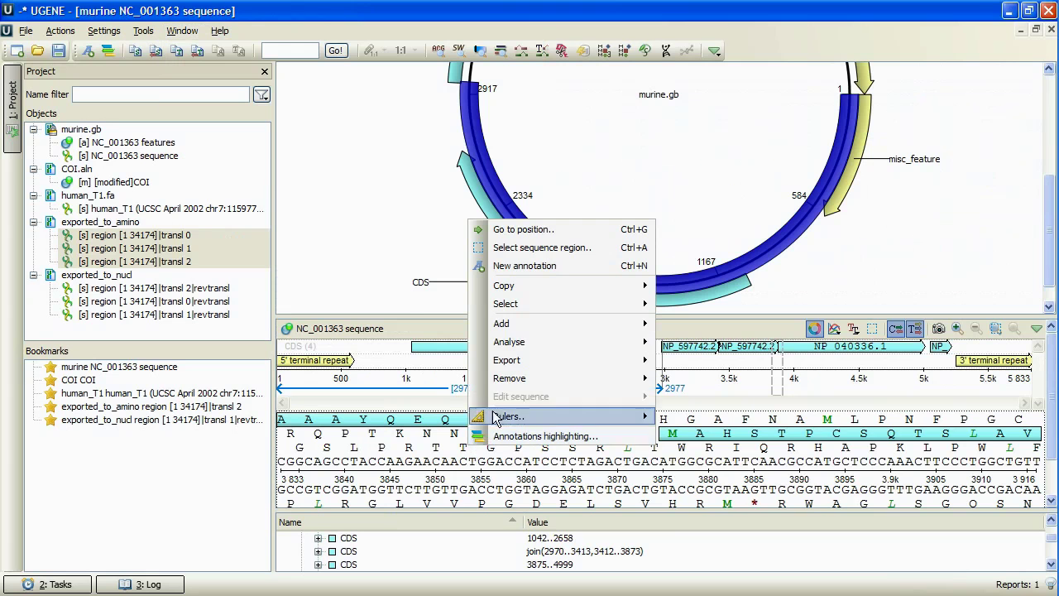
{"action": "mouse_move", "coordinate": [528, 347]}
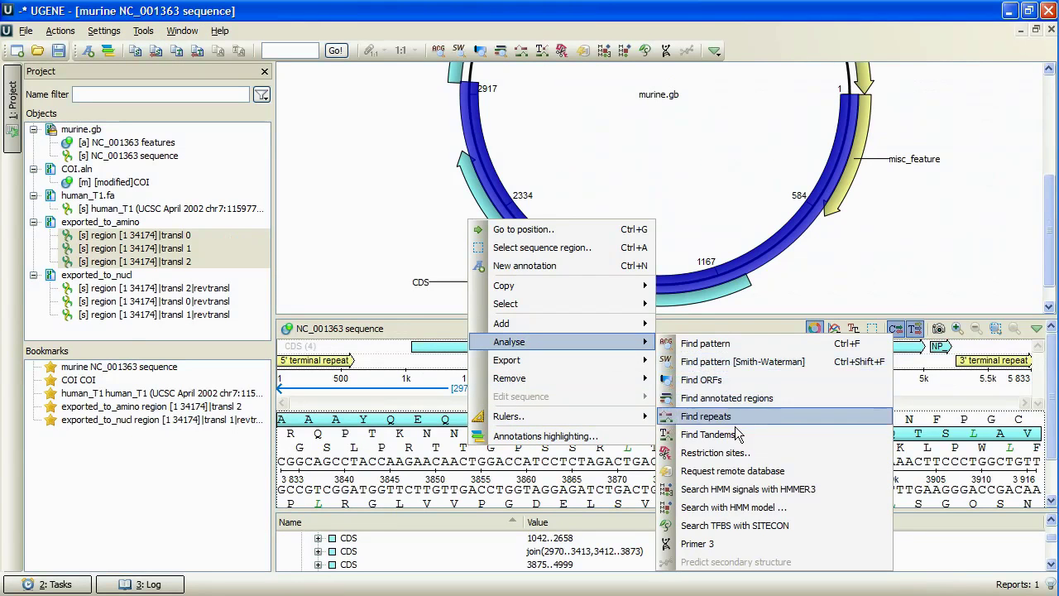
{"action": "left_click", "coordinate": [732, 453]}
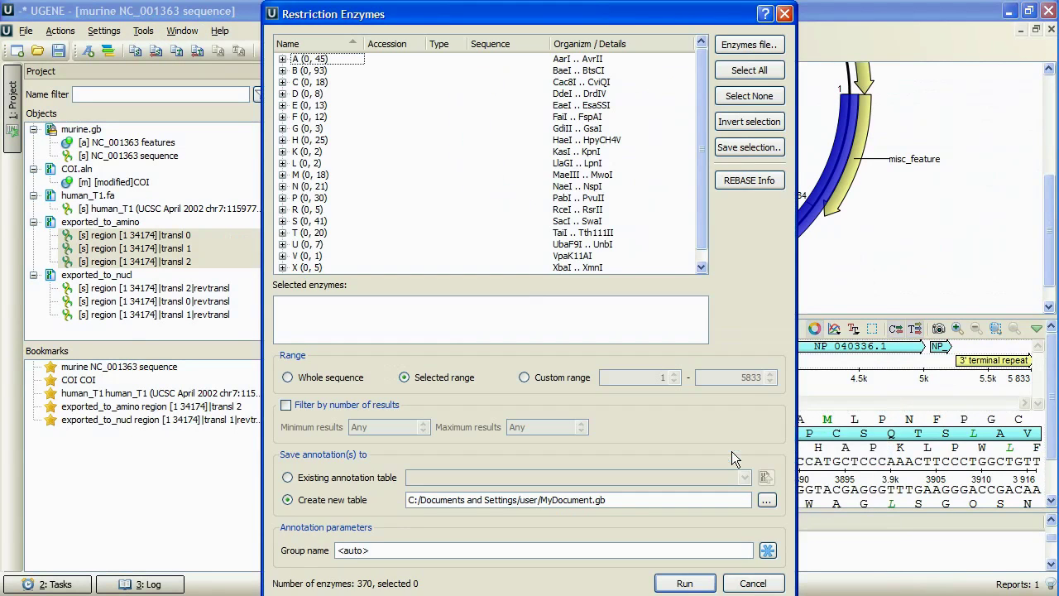
{"action": "left_click", "coordinate": [734, 148]}
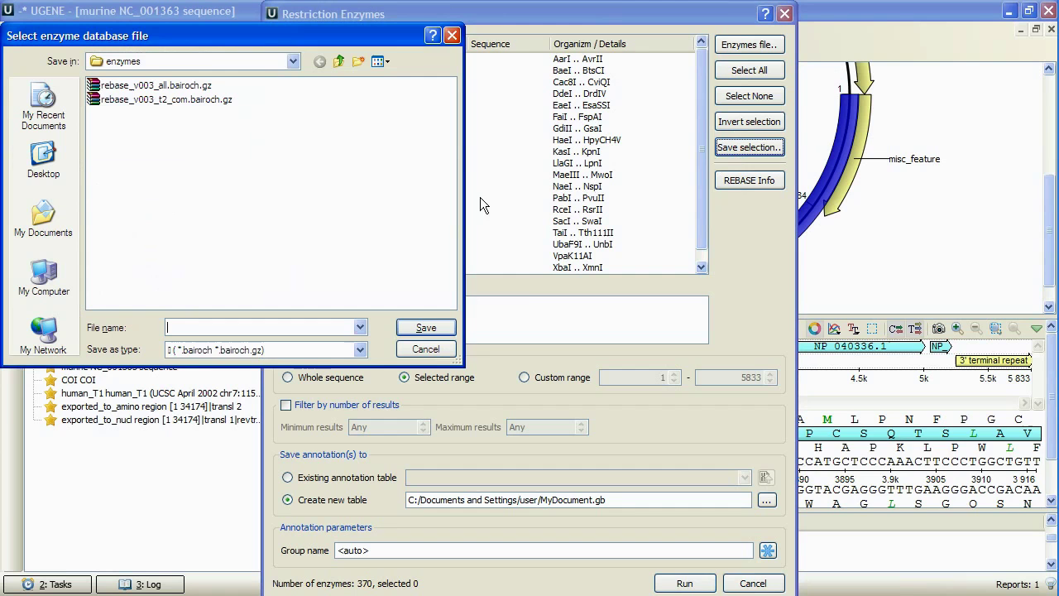
{"action": "type", "text": "for_later_use"}
{"action": "left_click", "coordinate": [409, 329]}
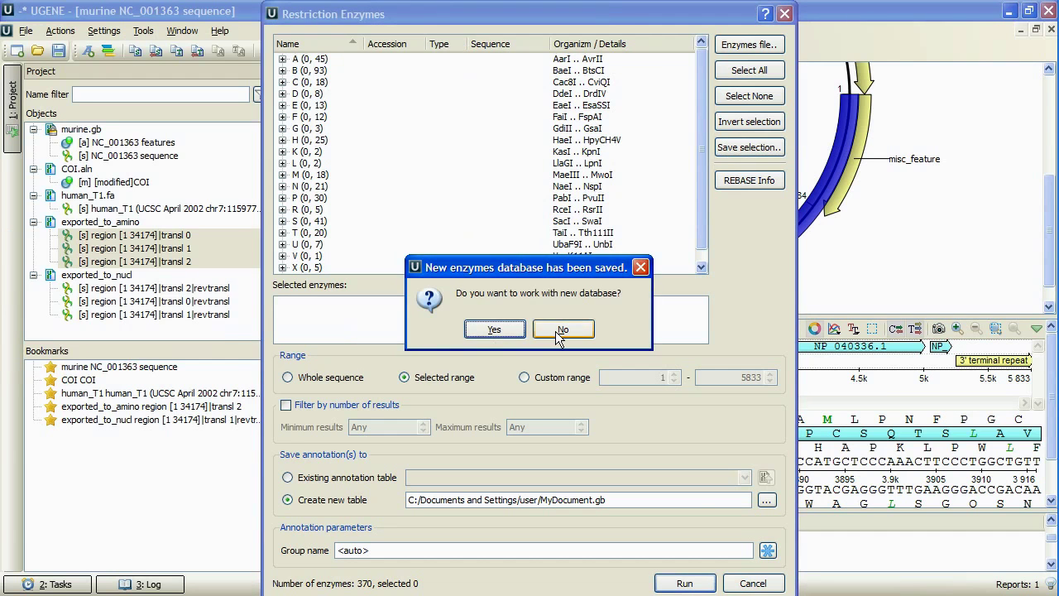
{"action": "left_click", "coordinate": [559, 330]}
{"action": "left_click", "coordinate": [752, 583]}
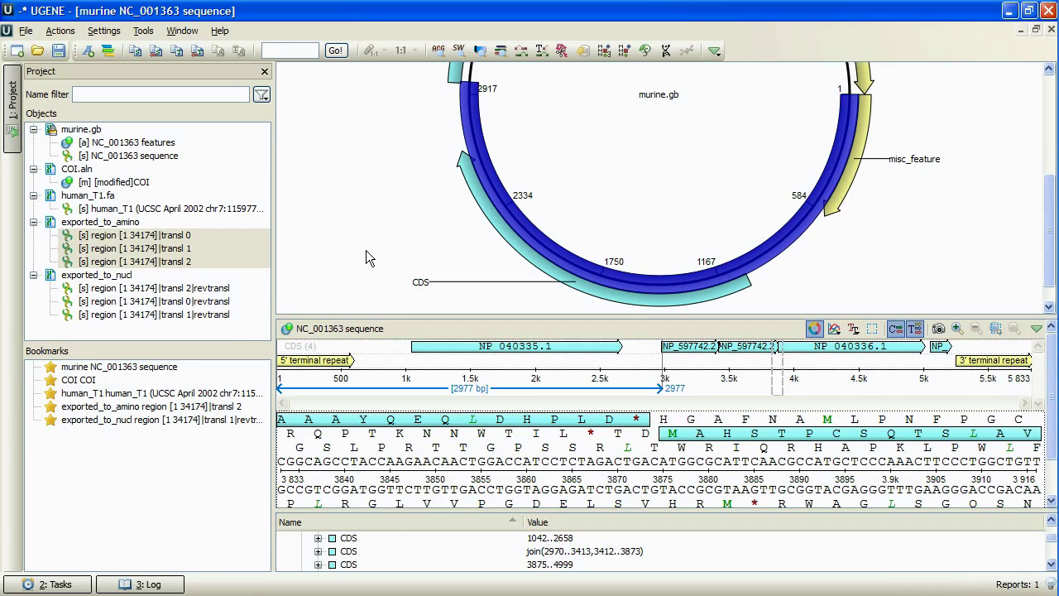
{"action": "right_click", "coordinate": [433, 427]}
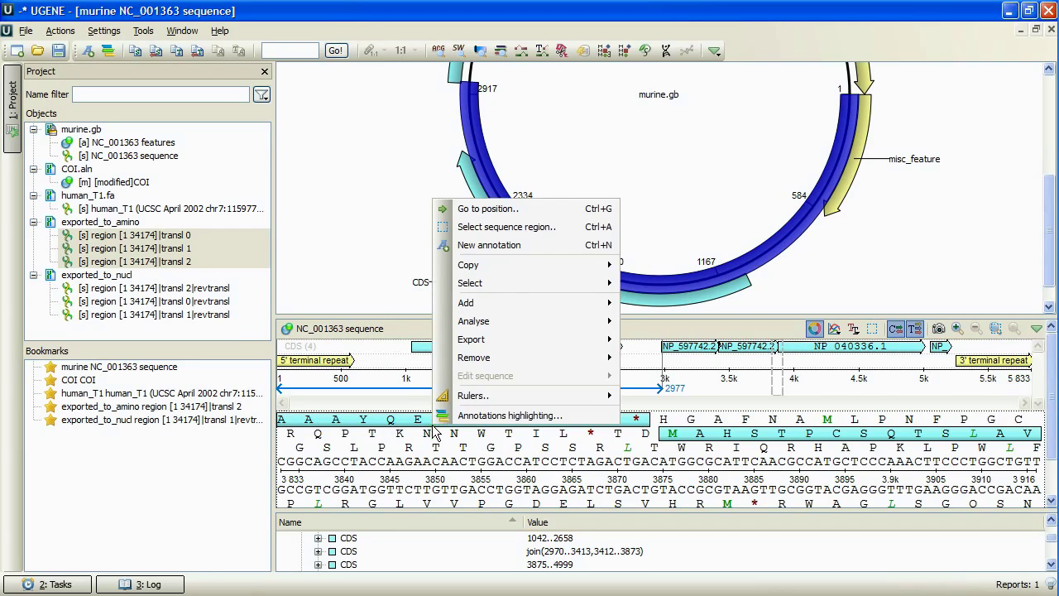
{"action": "mouse_move", "coordinate": [538, 324]}
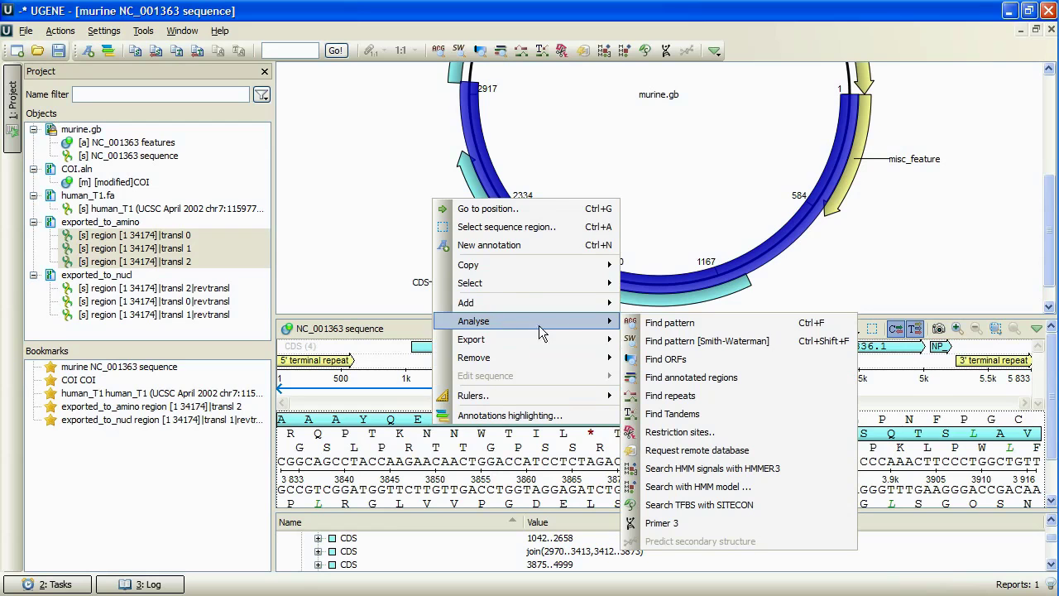
{"action": "left_click", "coordinate": [653, 347]}
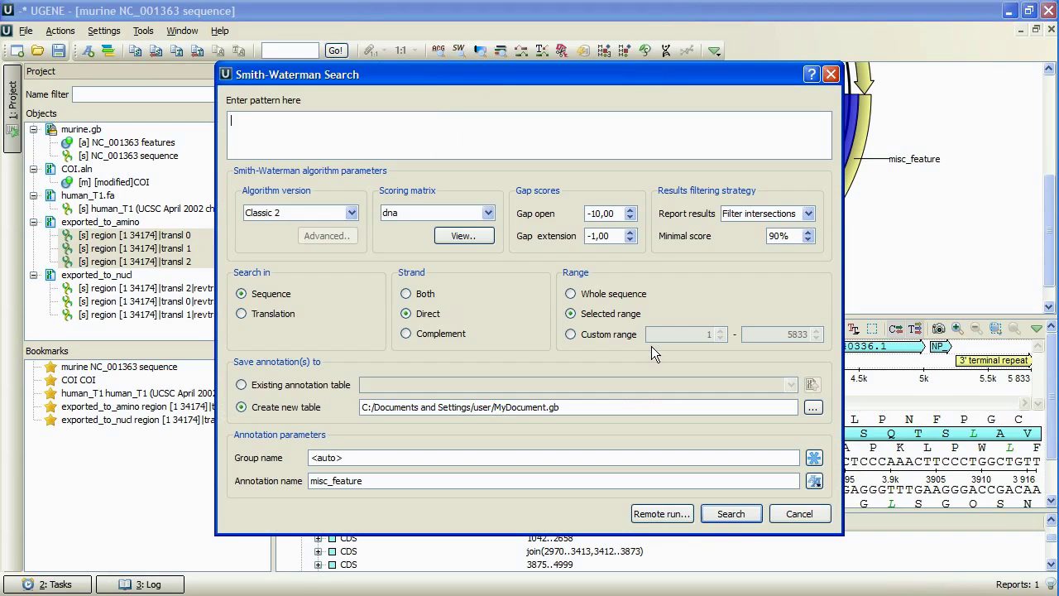
{"action": "left_click", "coordinate": [488, 213]}
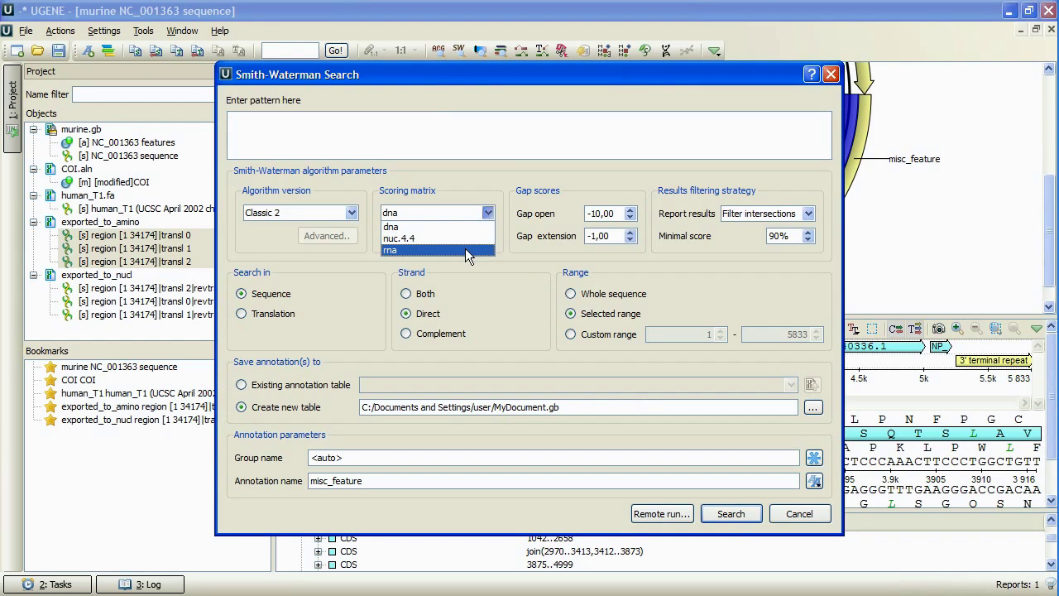
{"action": "left_click", "coordinate": [464, 239]}
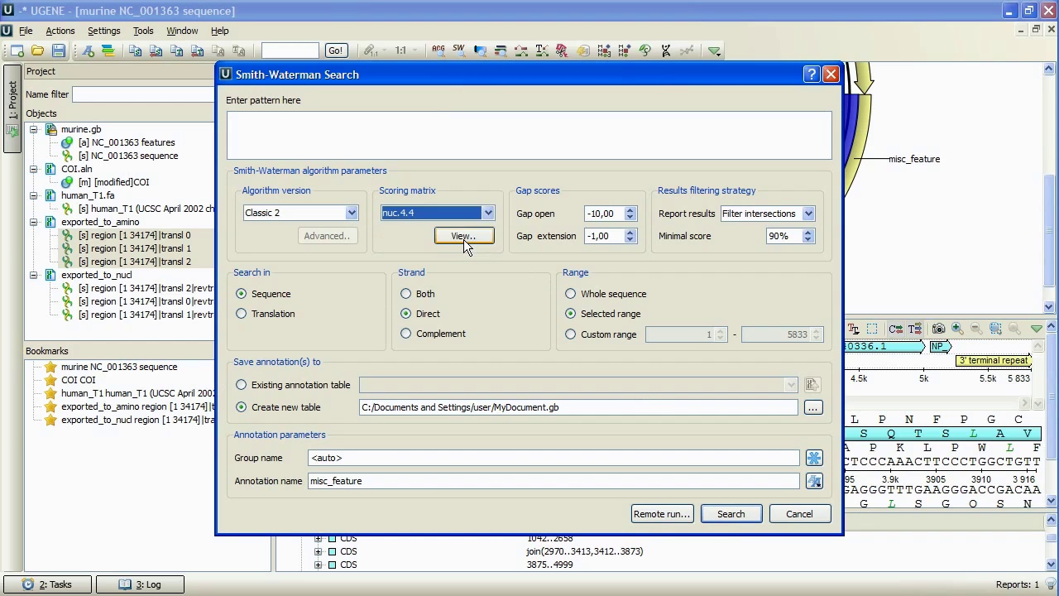
{"action": "left_click", "coordinate": [463, 236]}
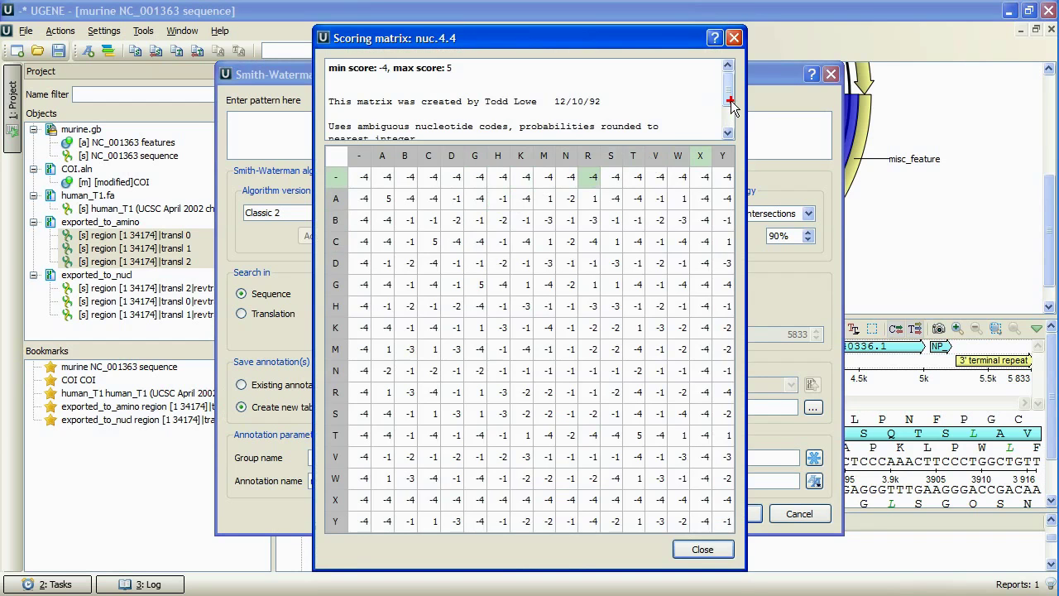
{"action": "scroll", "coordinate": [730, 100], "scroll_direction": "down", "scroll_amount": 1}
{"action": "left_click_drag", "start_coordinate": [607, 133], "coordinate": [328, 69]}
{"action": "left_click", "coordinate": [379, 76]}
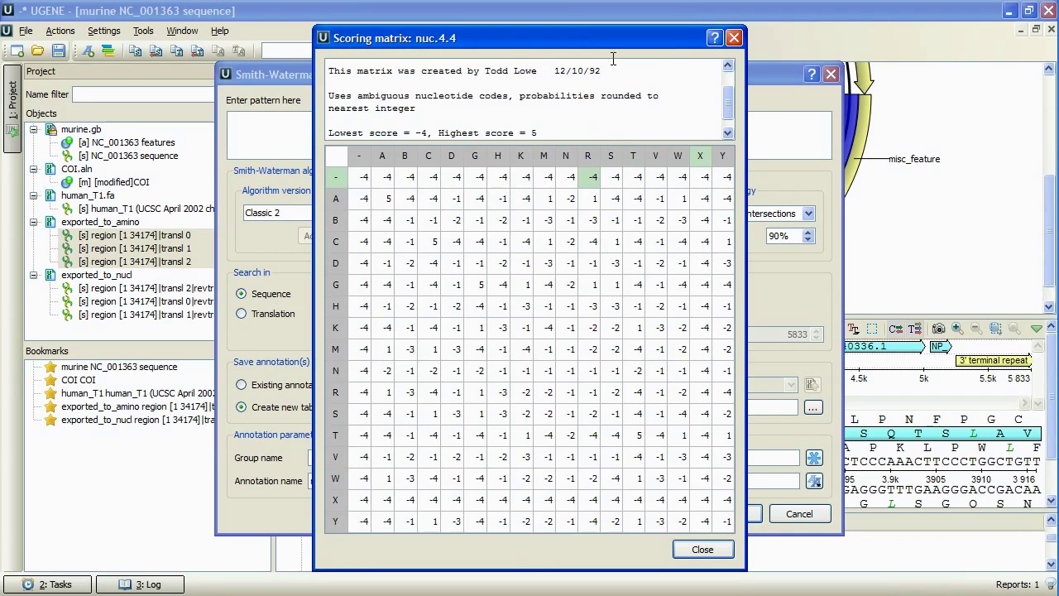
{"action": "left_click", "coordinate": [735, 38]}
{"action": "left_click", "coordinate": [829, 74]}
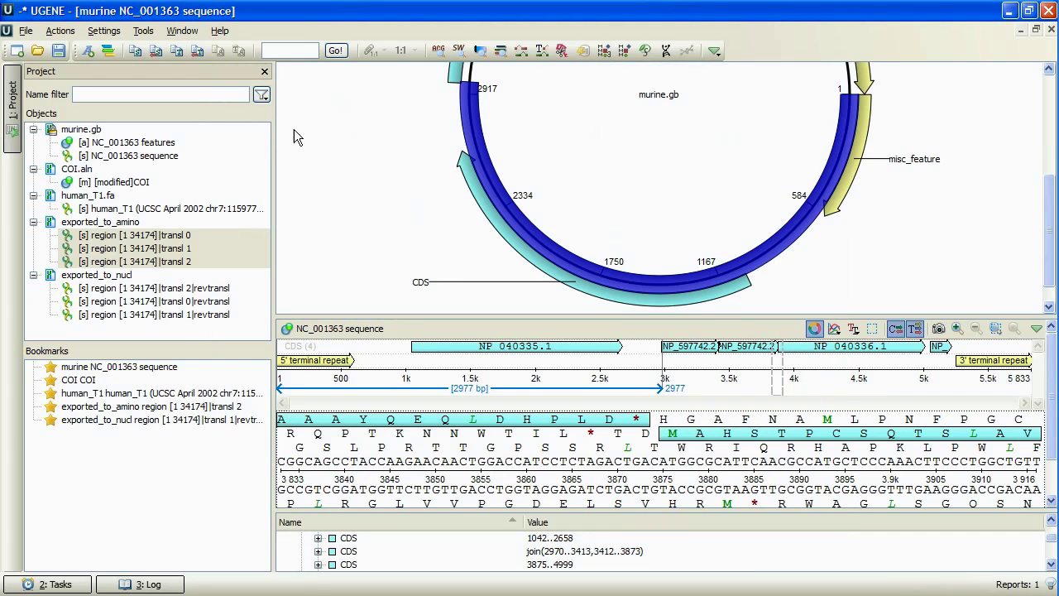
- Switch to the human_T1 sequence view and open Import annotations from CSV
{"action": "right_click", "coordinate": [192, 209]}
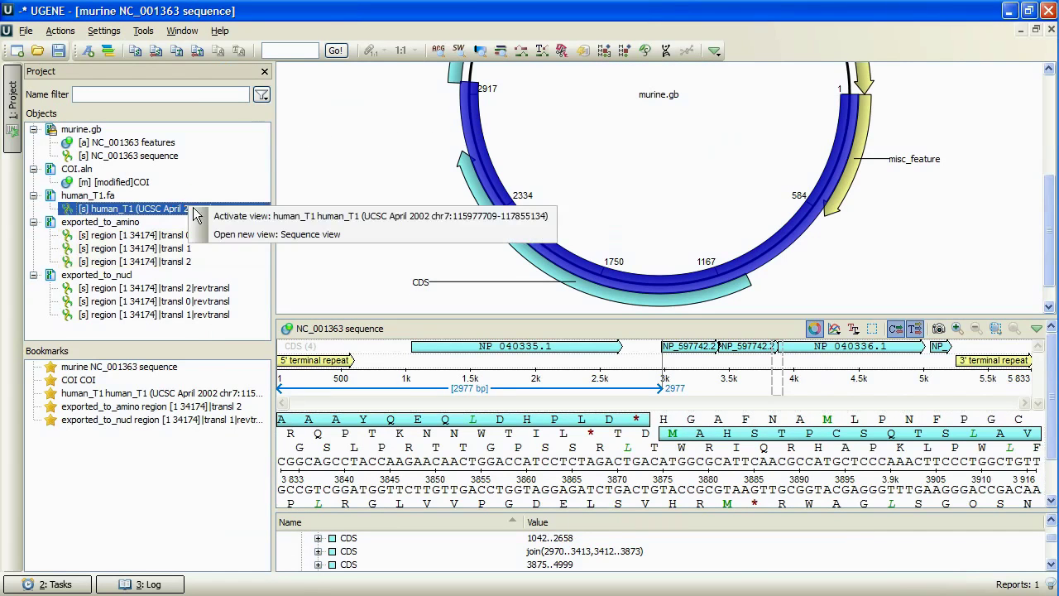
{"action": "left_click", "coordinate": [211, 216]}
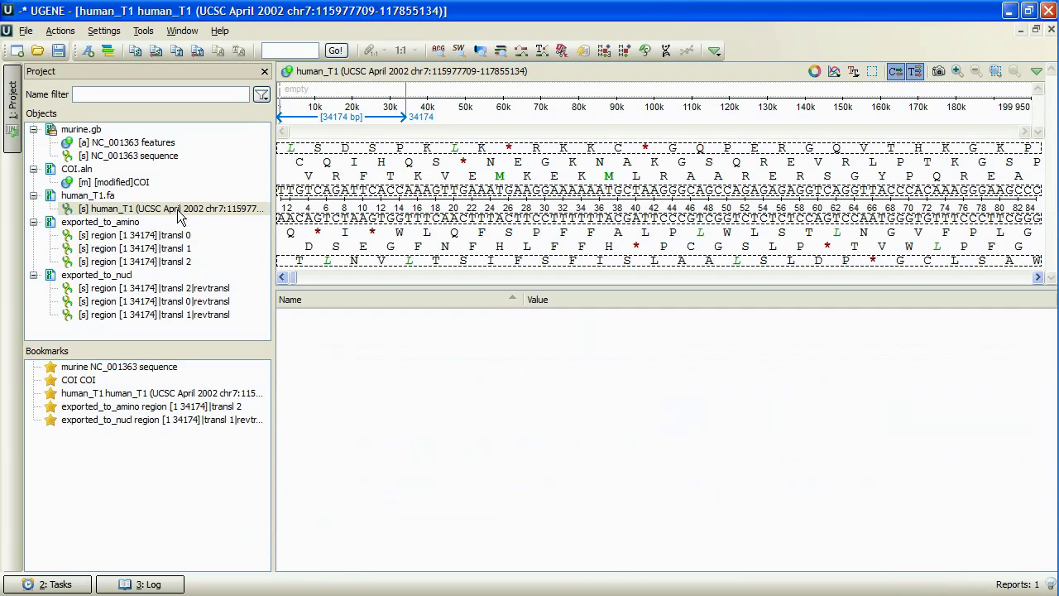
{"action": "right_click", "coordinate": [176, 212]}
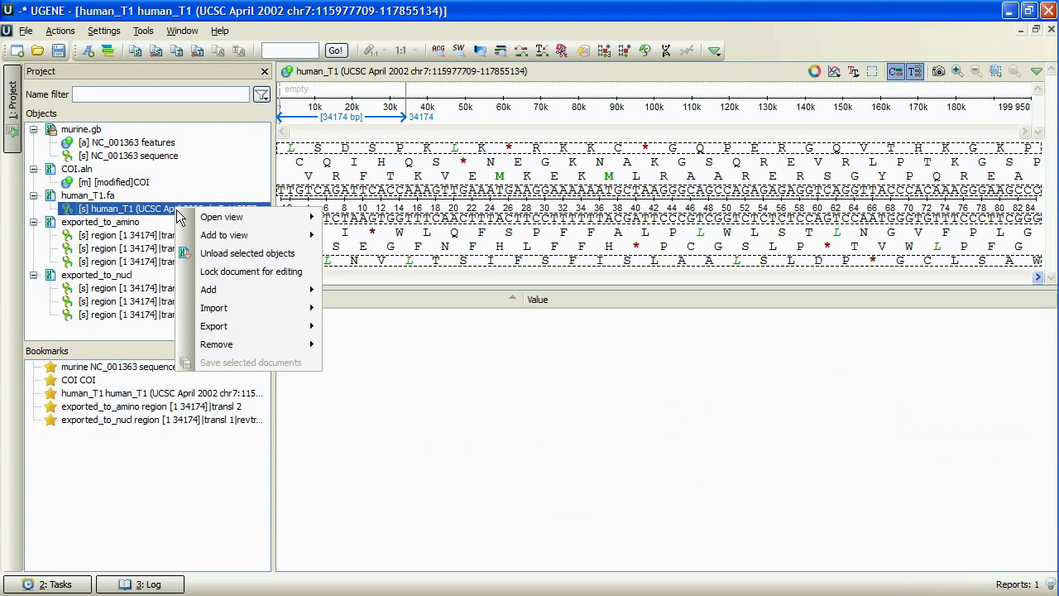
{"action": "mouse_move", "coordinate": [250, 305]}
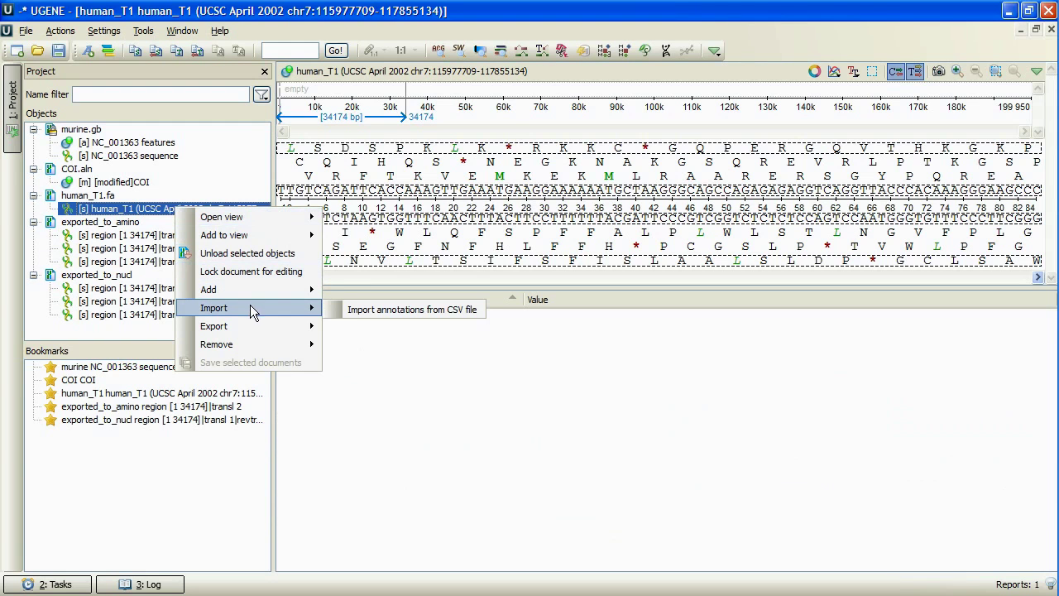
{"action": "left_click", "coordinate": [353, 310]}
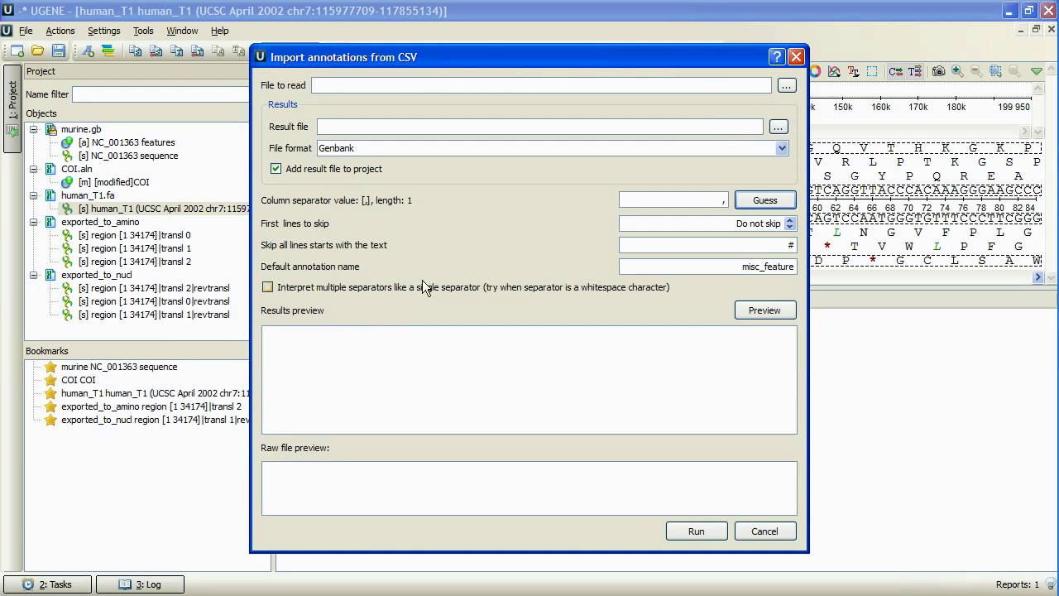
- Load c:\human_T1_sample.csv and refresh the parsed preview
{"action": "left_click", "coordinate": [786, 86]}
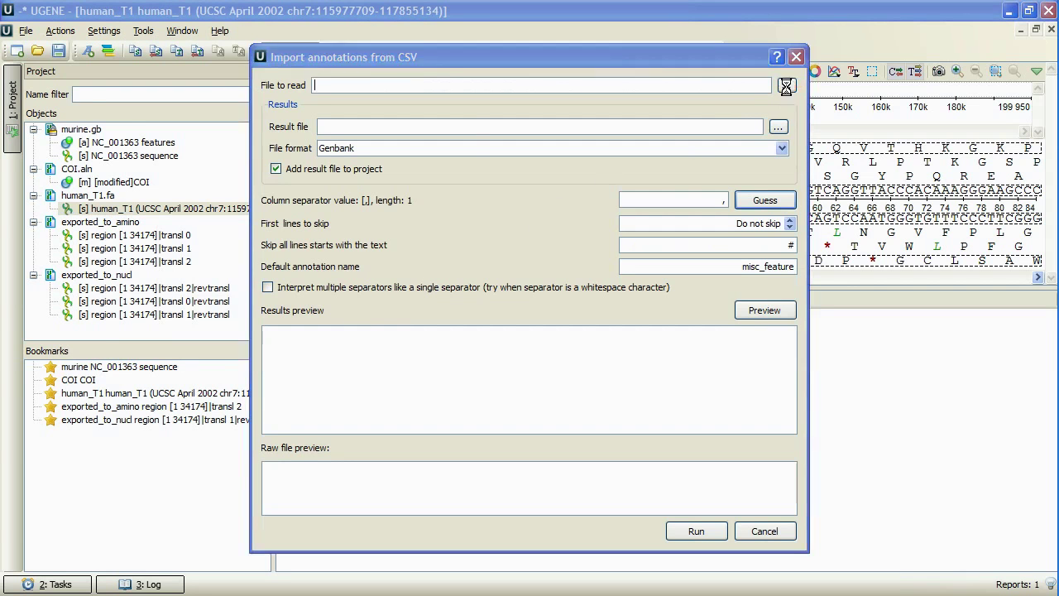
{"action": "type", "text": "cL"}
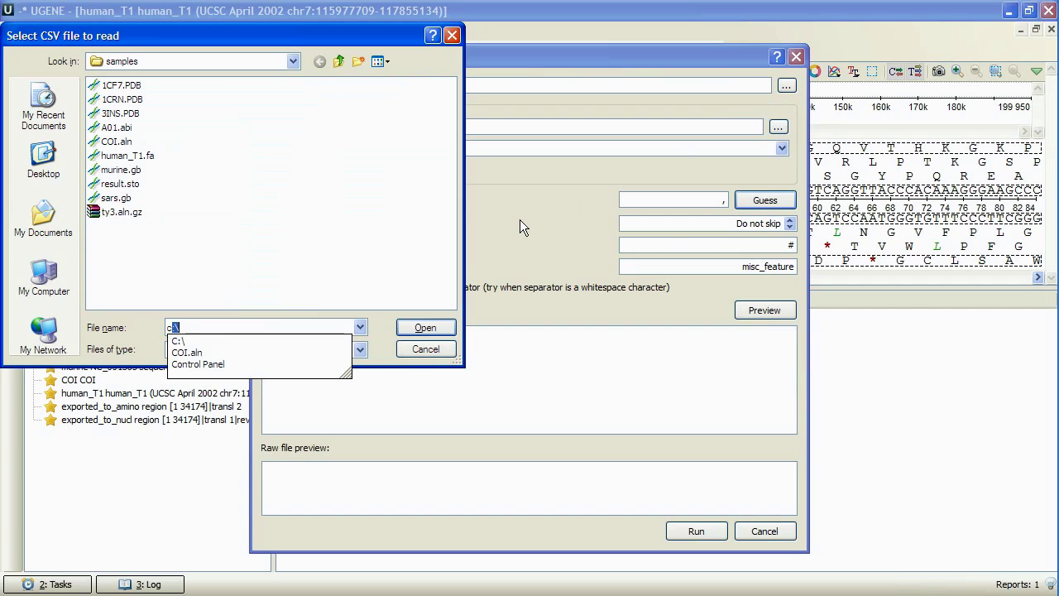
{"action": "type", "text": "\\"}
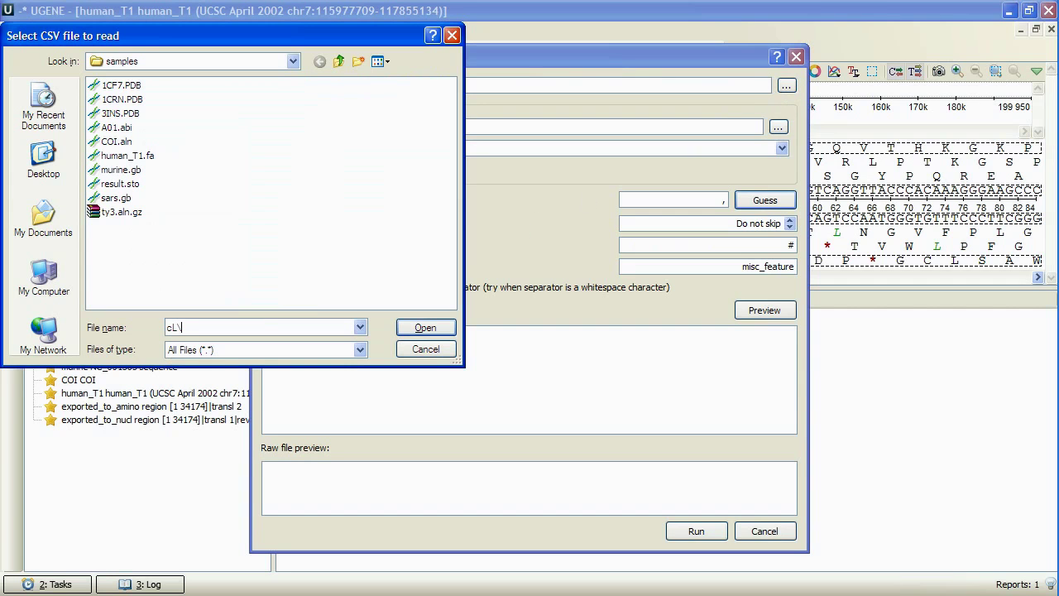
{"action": "key", "text": "BackSpace"}
{"action": "key", "text": "BackSpace"}
{"action": "type", "text": ":\\human_T1_sample.csv"}
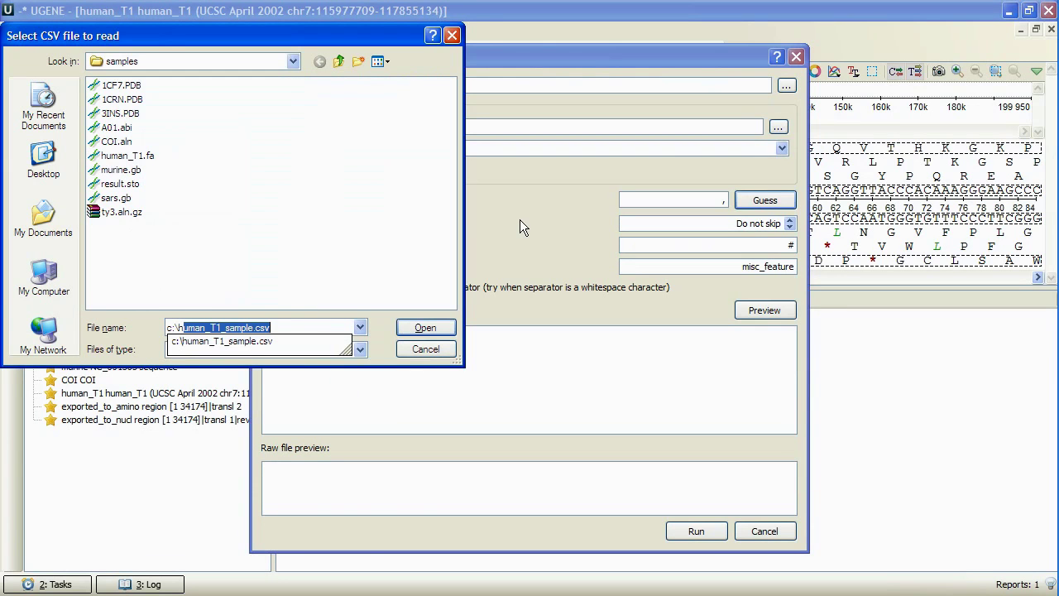
{"action": "left_click", "coordinate": [436, 325]}
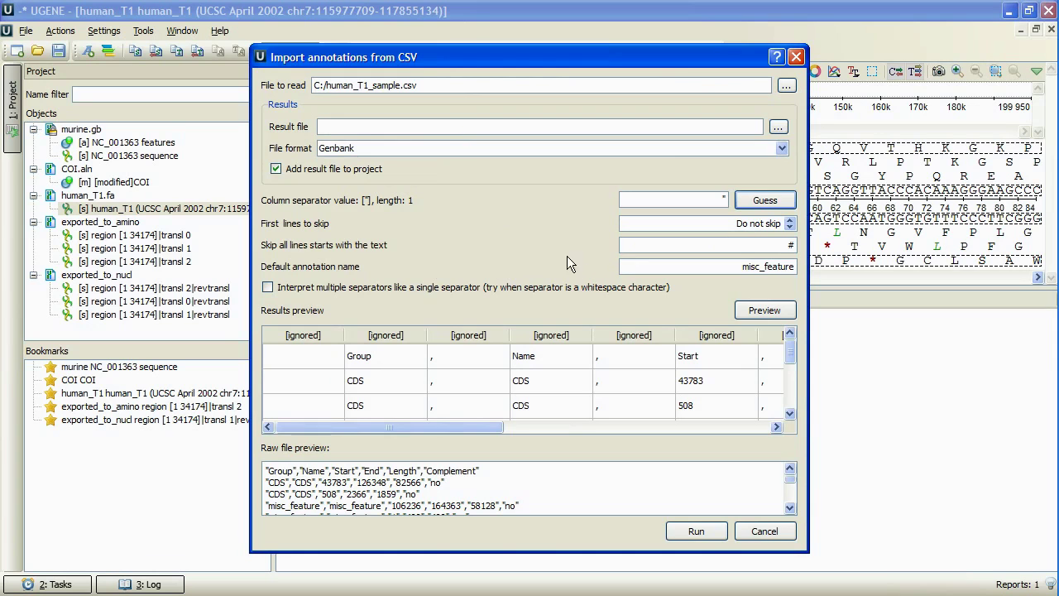
{"action": "left_click", "coordinate": [747, 309]}
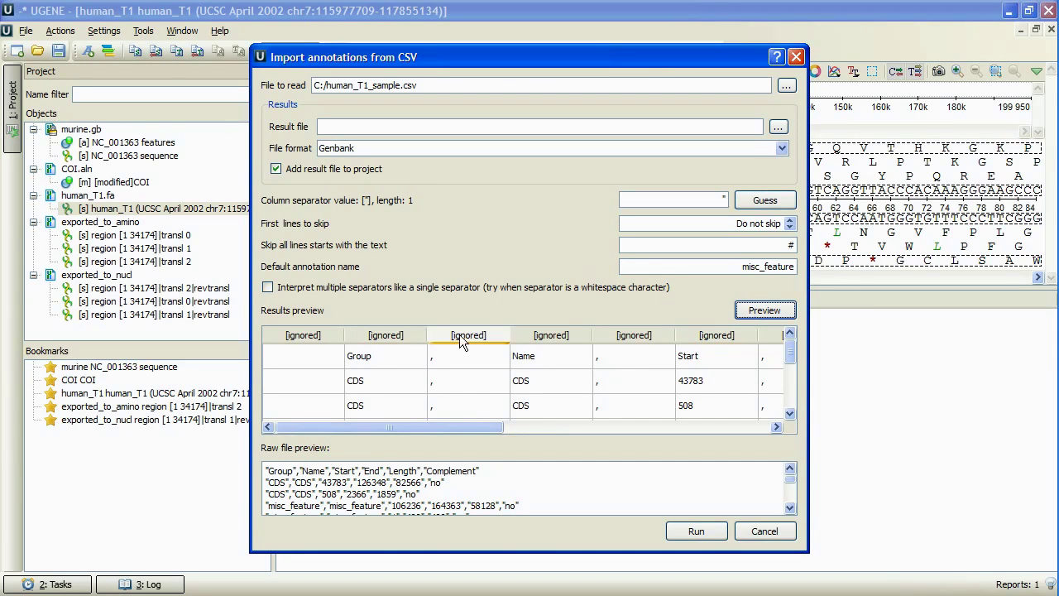
- Map the Name, Start and End columns to name, start and end; name the result file 'result'
{"action": "left_click", "coordinate": [530, 334]}
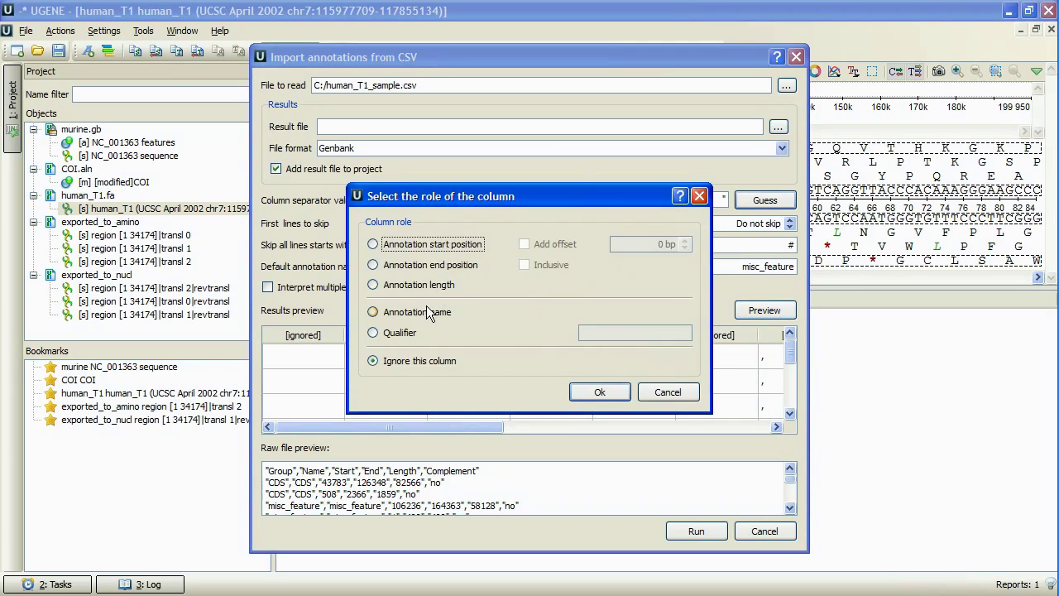
{"action": "left_click", "coordinate": [417, 312]}
{"action": "left_click", "coordinate": [576, 392]}
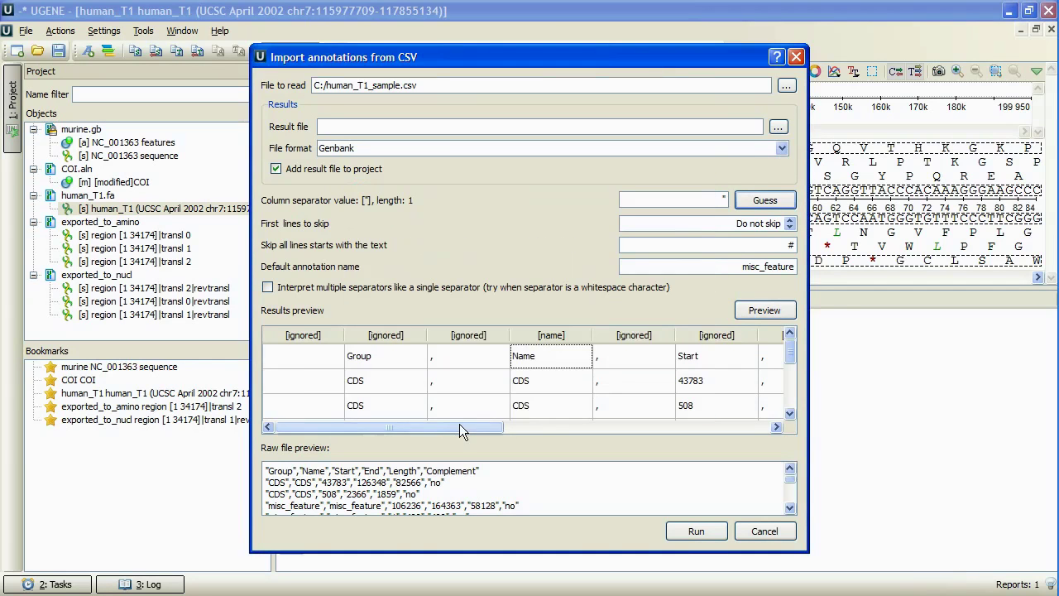
{"action": "left_click_drag", "start_coordinate": [454, 427], "coordinate": [566, 427]}
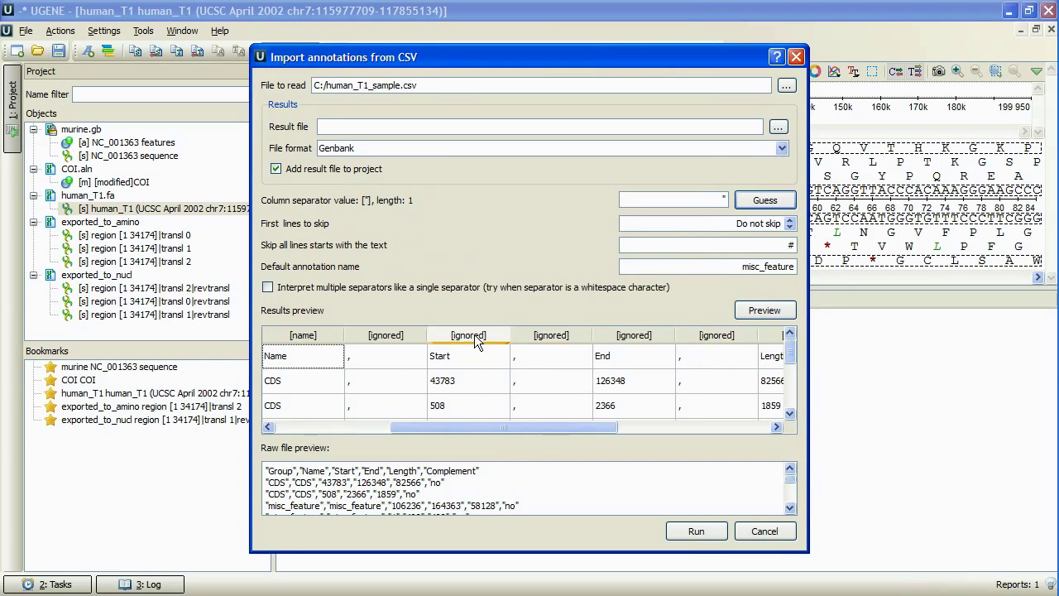
{"action": "left_click", "coordinate": [470, 335]}
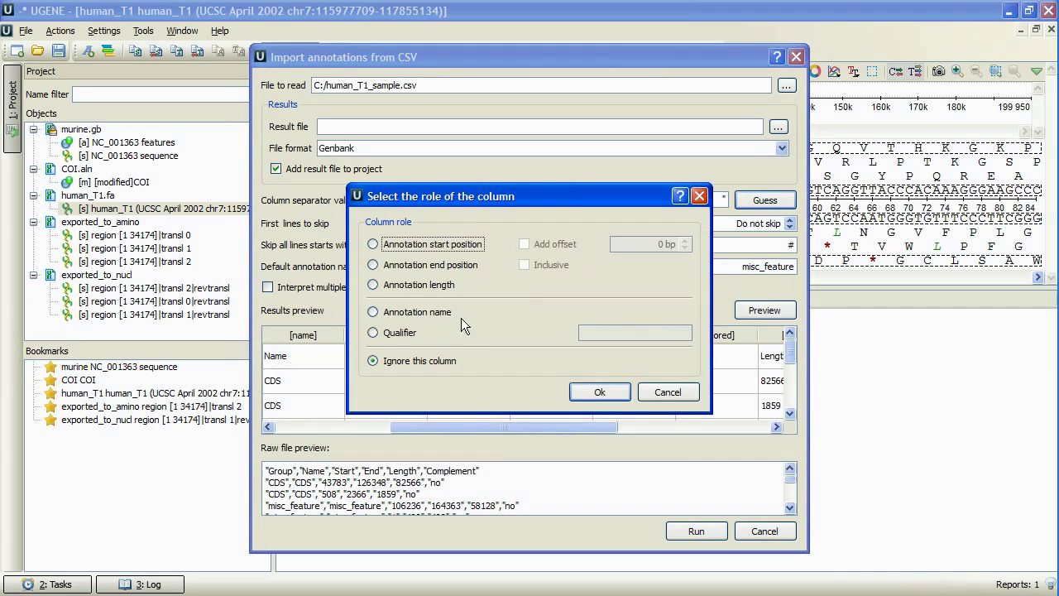
{"action": "left_click", "coordinate": [426, 244]}
{"action": "left_click", "coordinate": [586, 389]}
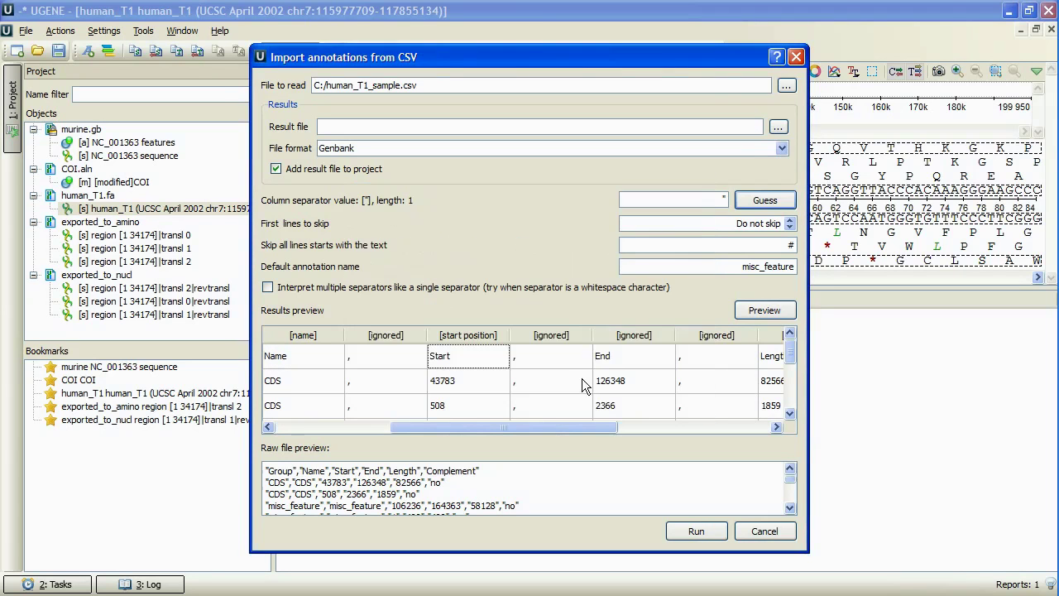
{"action": "left_click", "coordinate": [621, 335]}
{"action": "left_click", "coordinate": [445, 266]}
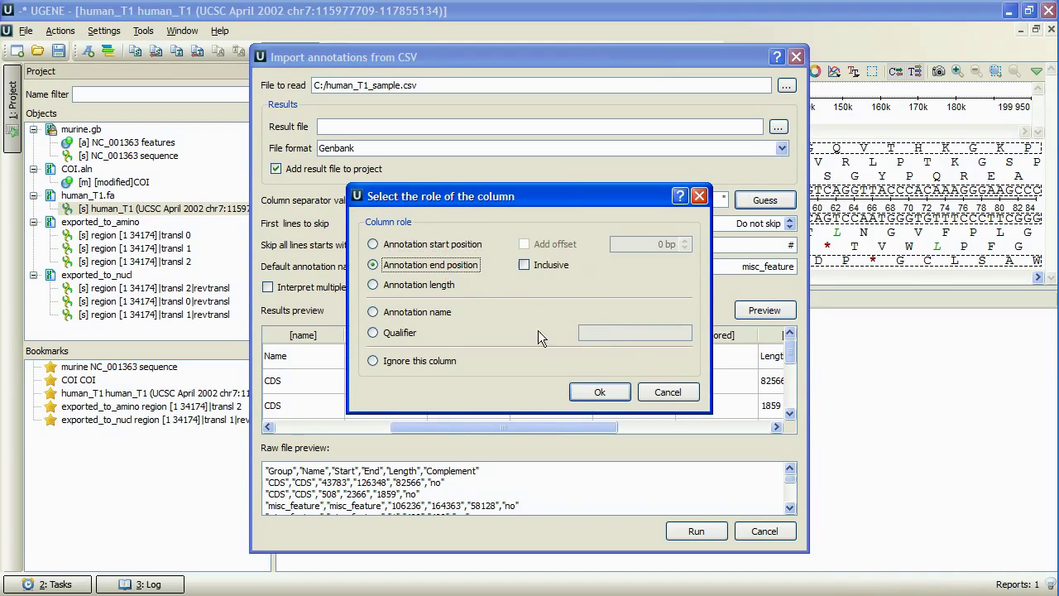
{"action": "left_click", "coordinate": [599, 391]}
{"action": "left_click", "coordinate": [381, 127]}
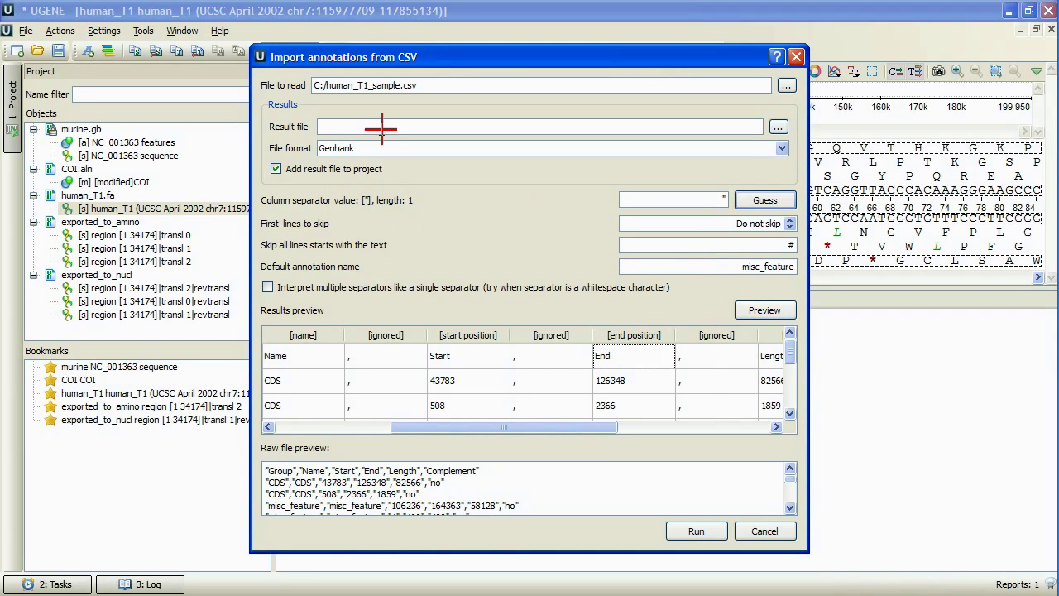
{"action": "type", "text": "result"}
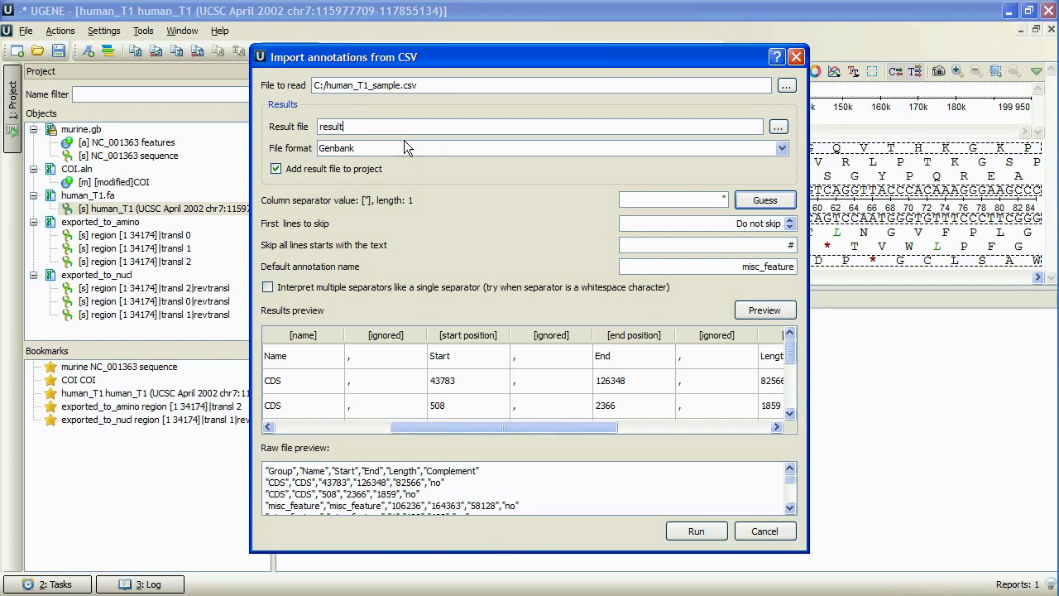
- Run the CSV import and attach the result annotations to the human_T1 sequence
{"action": "left_click", "coordinate": [692, 531]}
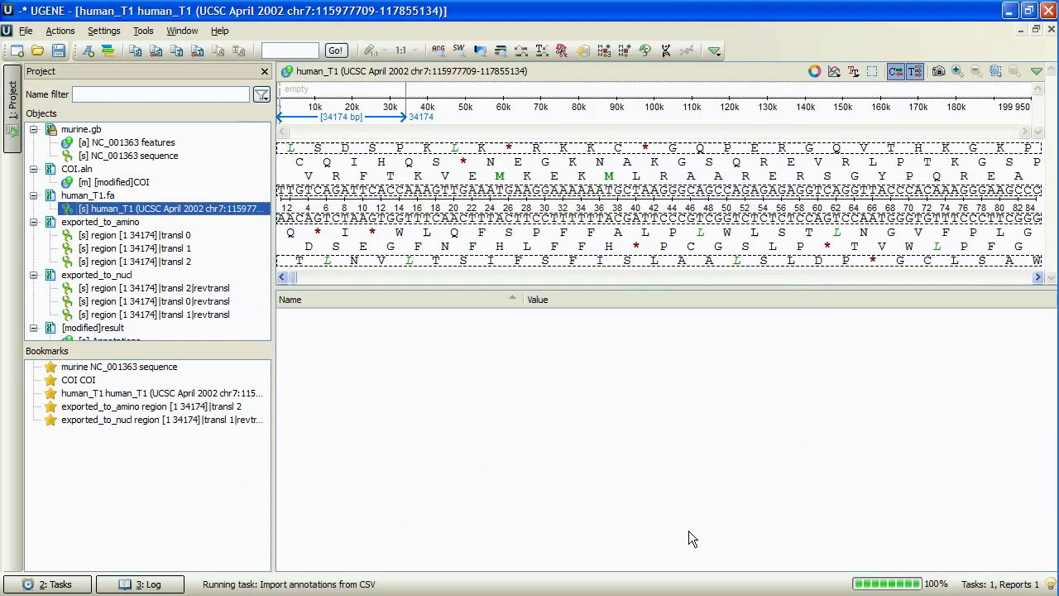
{"action": "scroll", "coordinate": [218, 310], "scroll_direction": "down", "scroll_amount": 1}
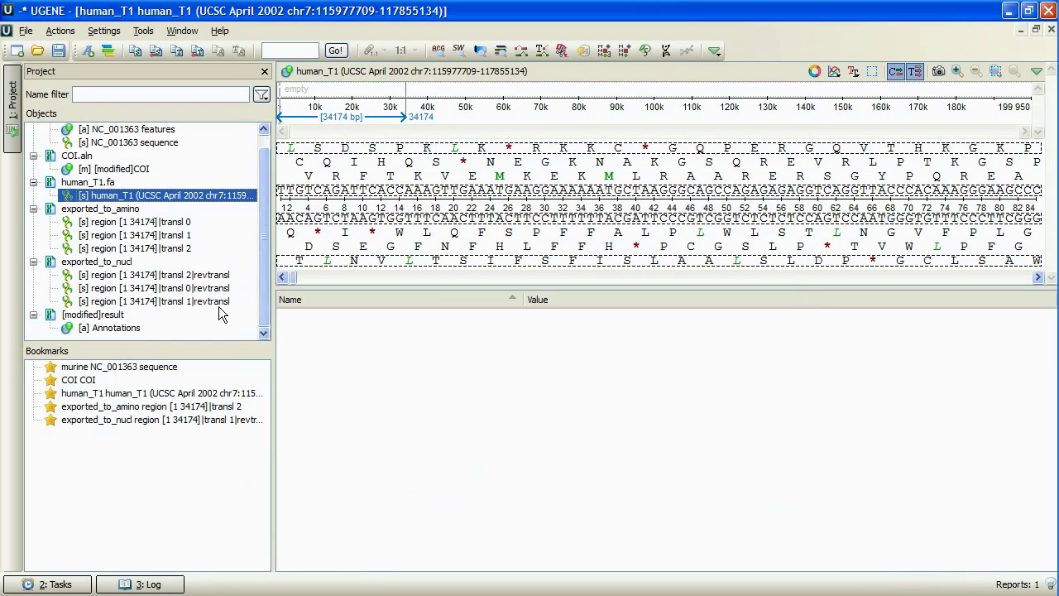
{"action": "mouse_move", "coordinate": [116, 327]}
{"action": "left_mouse_down"}
{"action": "mouse_move", "coordinate": [108, 321]}
{"action": "mouse_move", "coordinate": [390, 192]}
{"action": "left_mouse_up"}
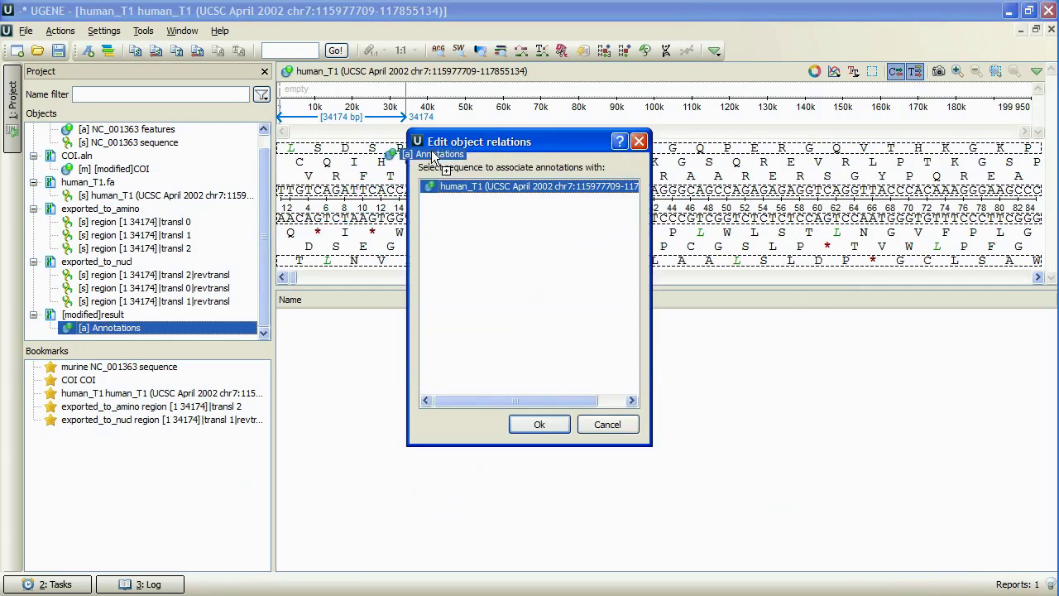
{"action": "left_click", "coordinate": [535, 425]}
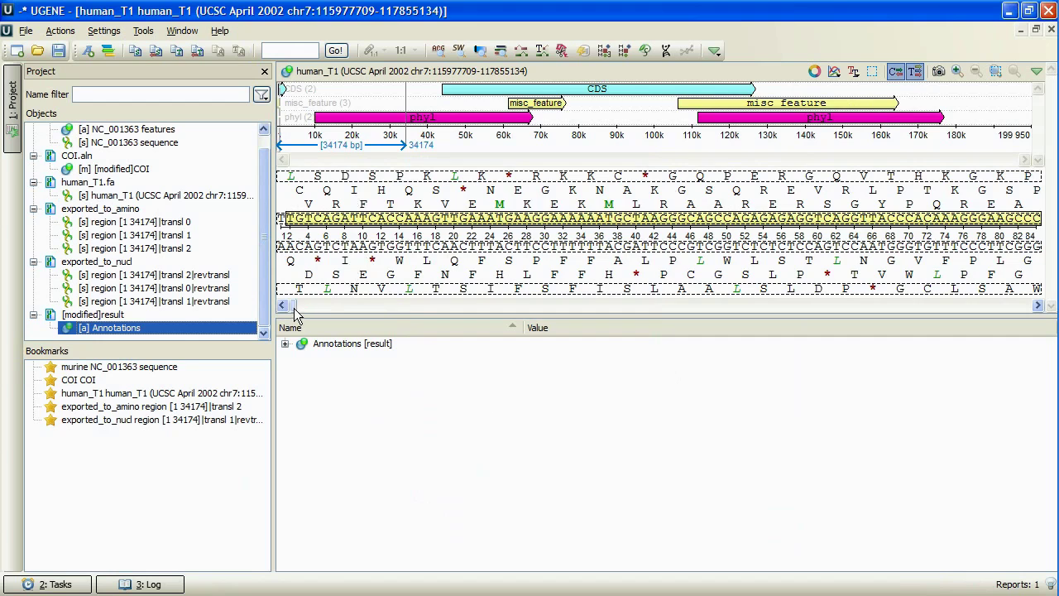
- Inspect the imported annotations, picking a phyl feature and then the first CDS
{"action": "left_click_drag", "start_coordinate": [294, 306], "coordinate": [356, 304]}
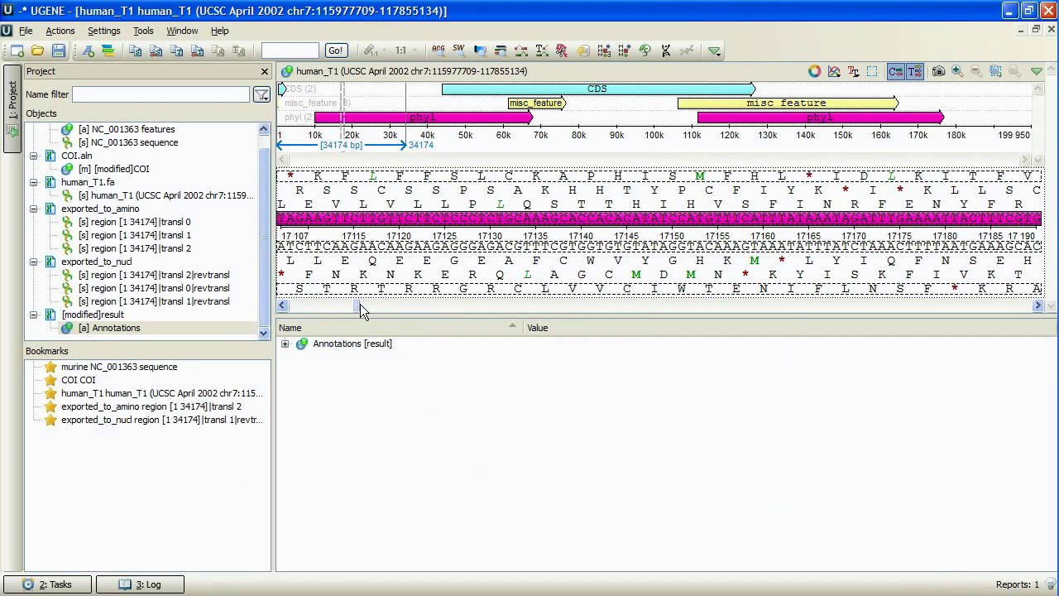
{"action": "left_click", "coordinate": [442, 116]}
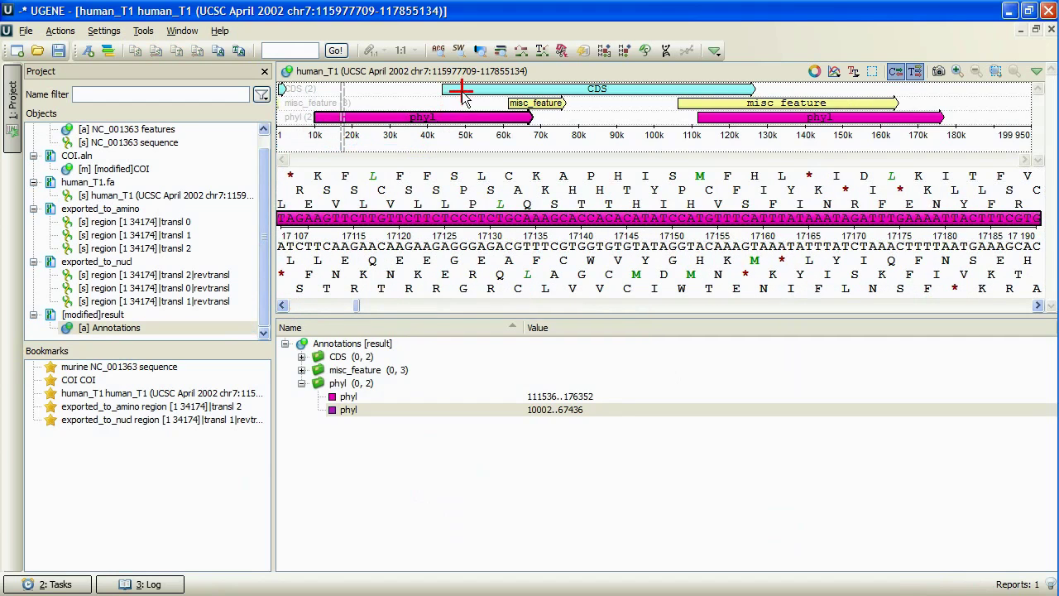
{"action": "left_click", "coordinate": [463, 91]}
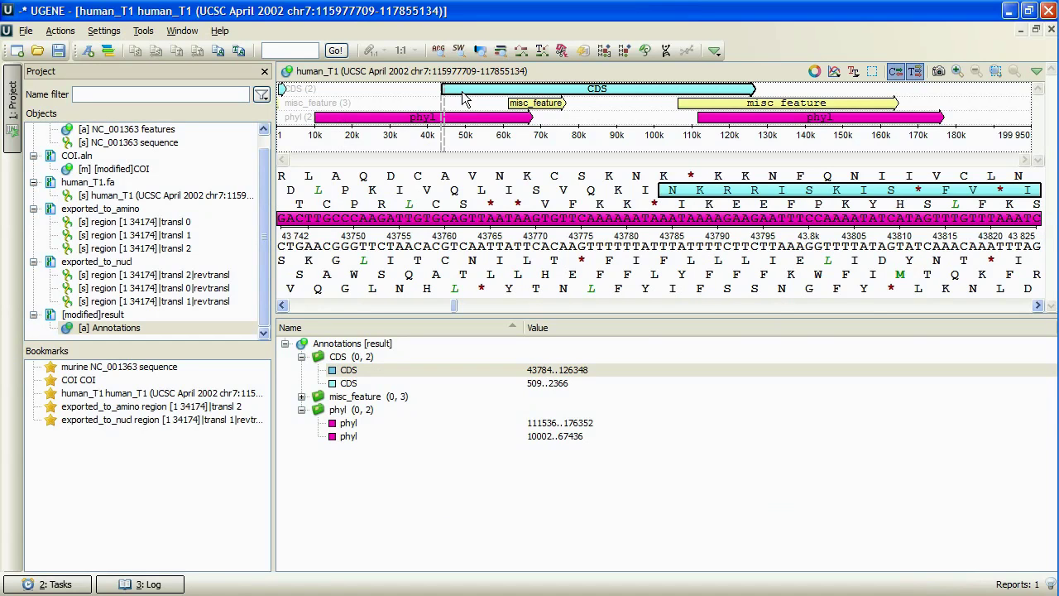
- Go to Opera's UGENE download page and scroll down to the Linux binary and package downloads
{"action": "key", "text": "alt+Tab"}
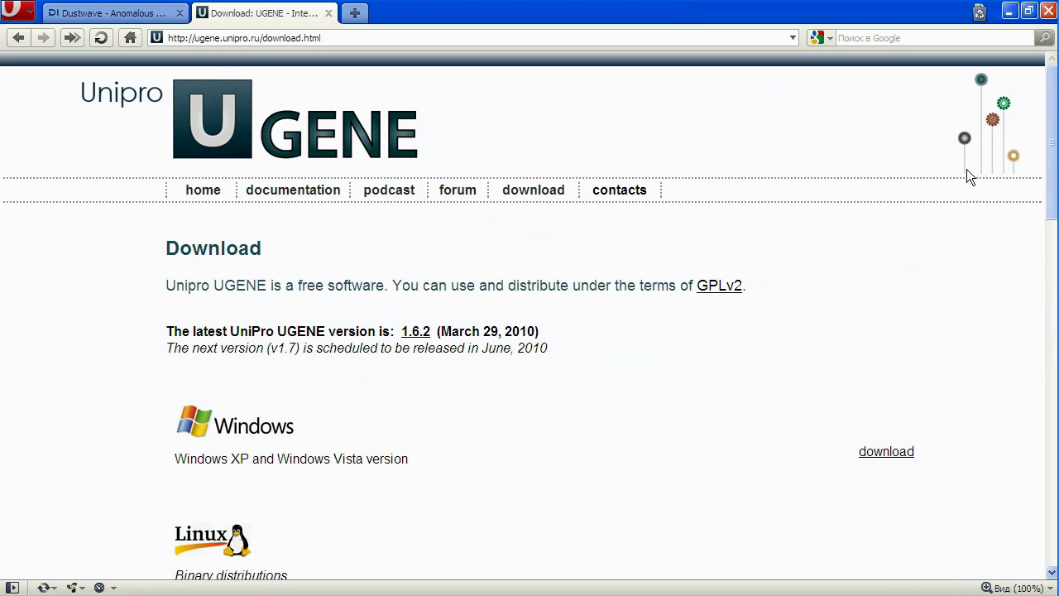
{"action": "left_click_drag", "start_coordinate": [1047, 160], "coordinate": [1056, 310]}
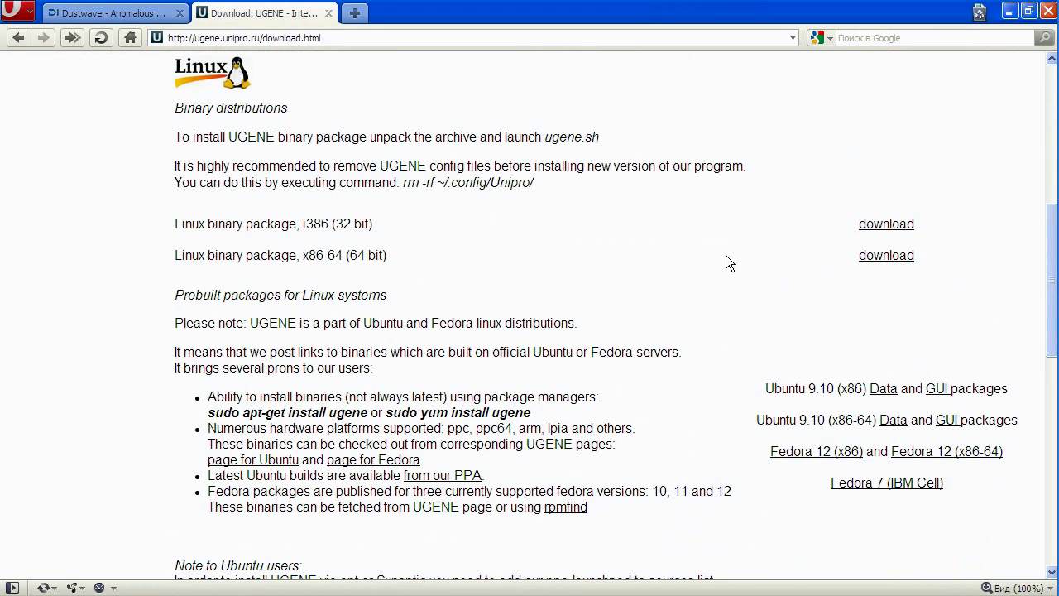